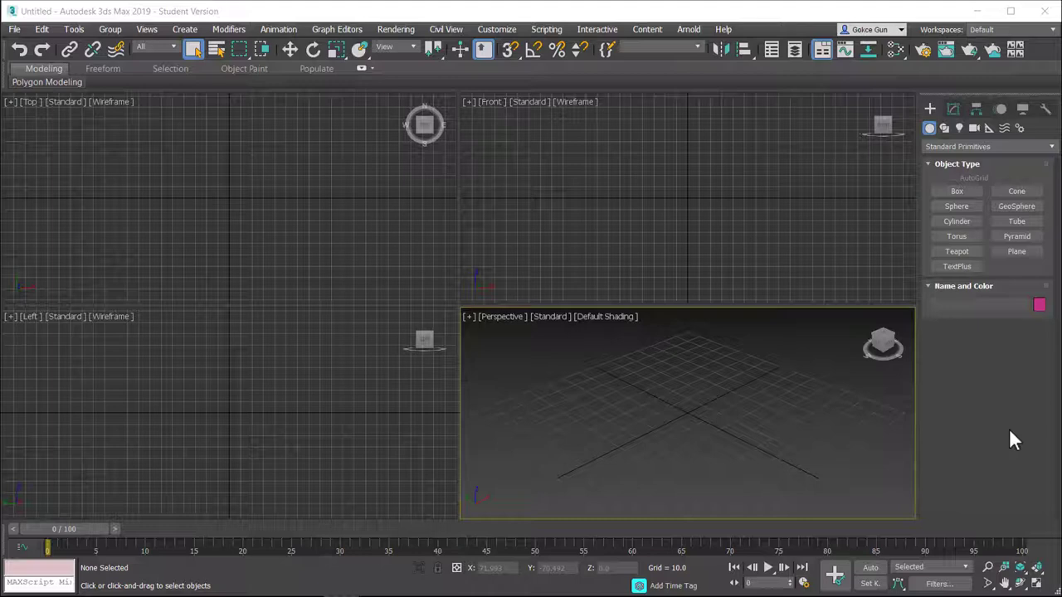
Maximize the Perspective view and draw a box at the grid centre.
click(660, 396)
key(alt+w)
click(965, 189)
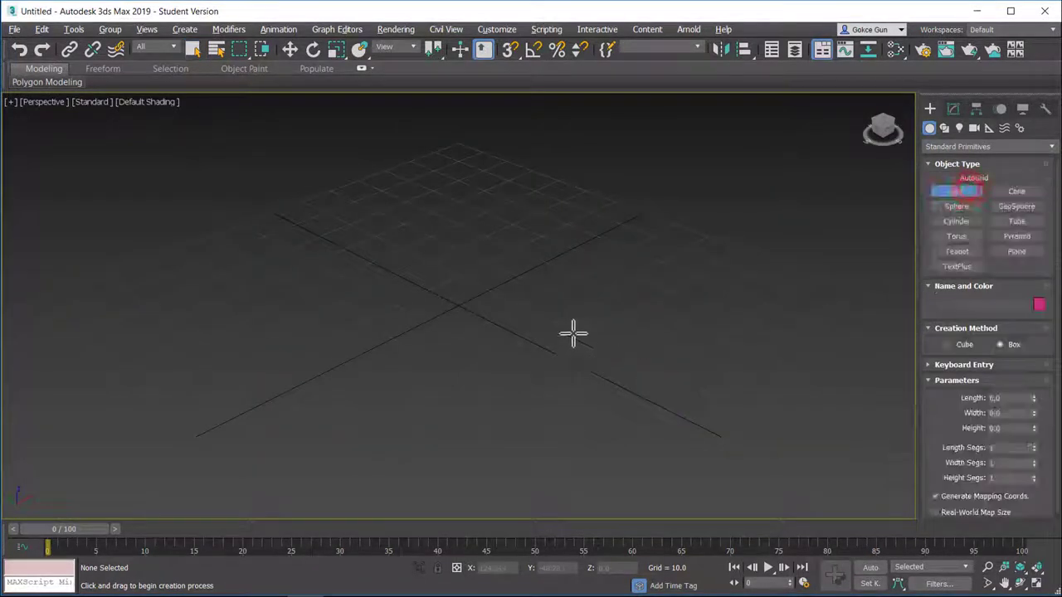
drag(455, 279, 455, 332)
click(486, 214)
right_click(487, 213)
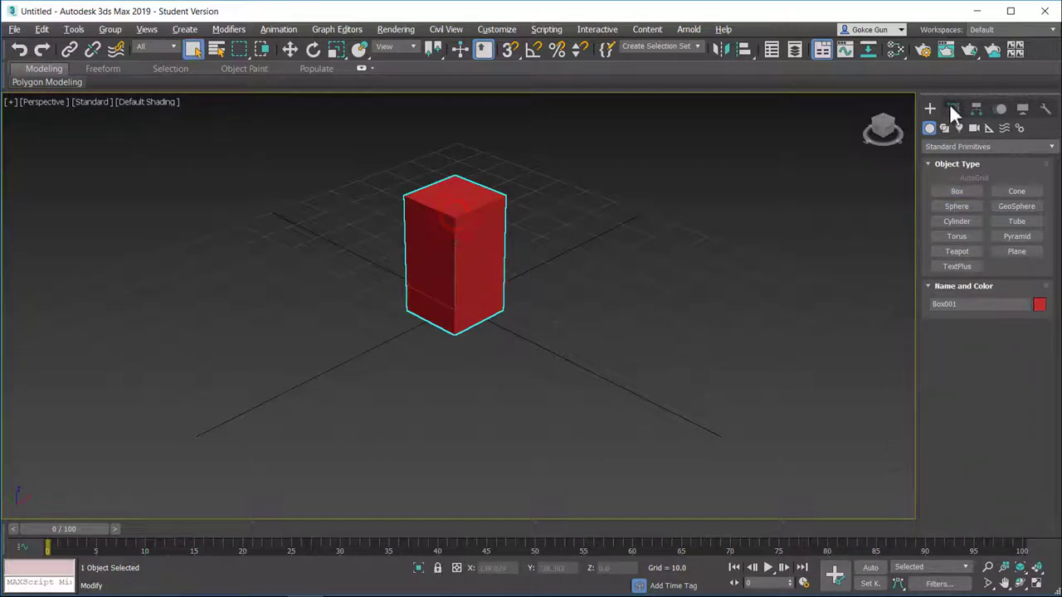
Set the box to Length 10, Width 10 and Height 80.
click(953, 109)
double_click(1011, 294)
text(10)
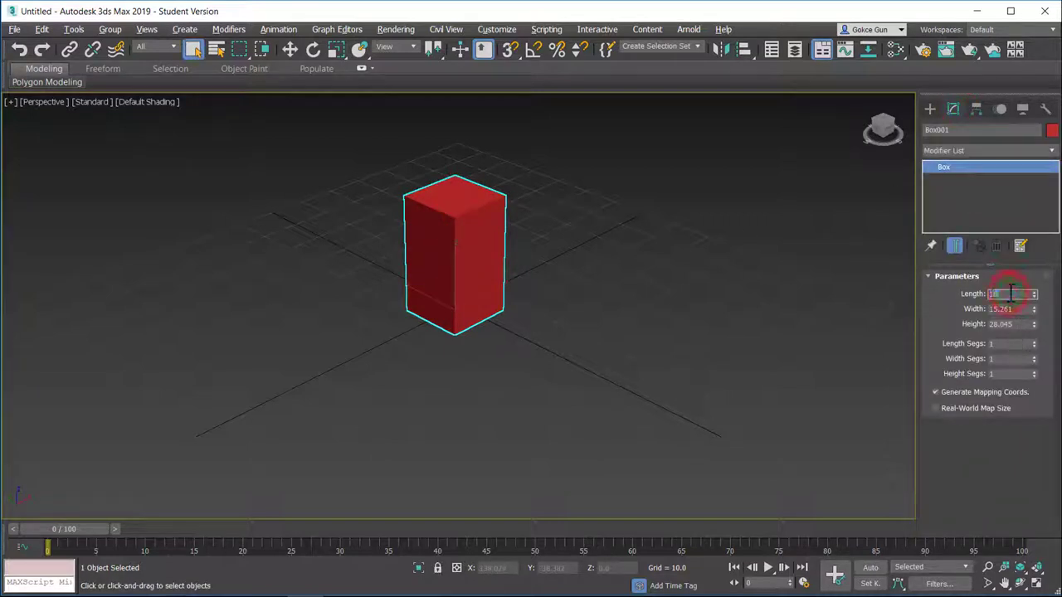
key(Tab)
text(10)
key(Tab)
text(80)
key(Return)
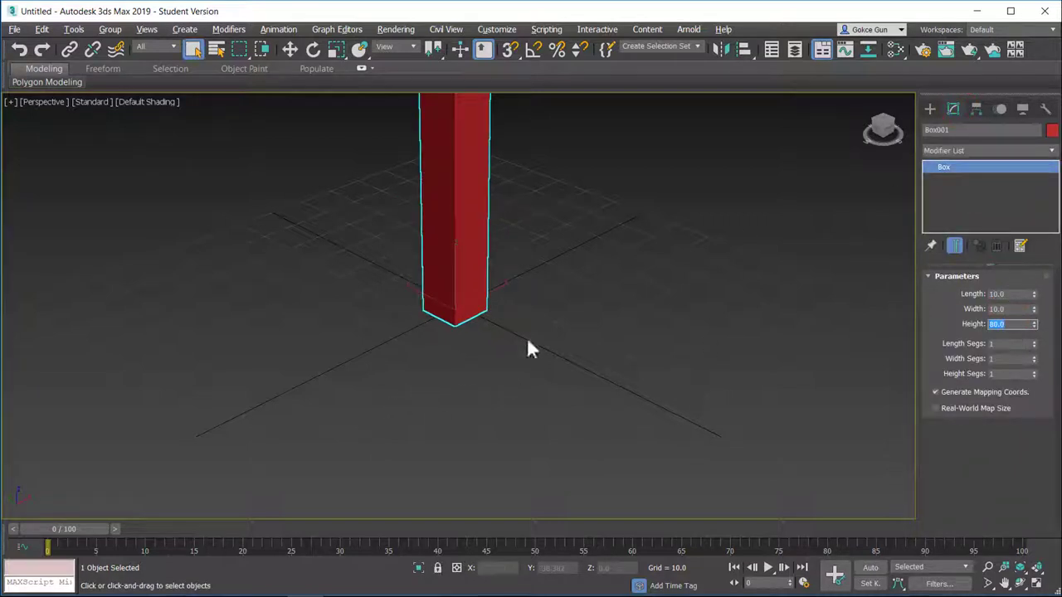
middle_drag(531, 348, 527, 382)
key(w)
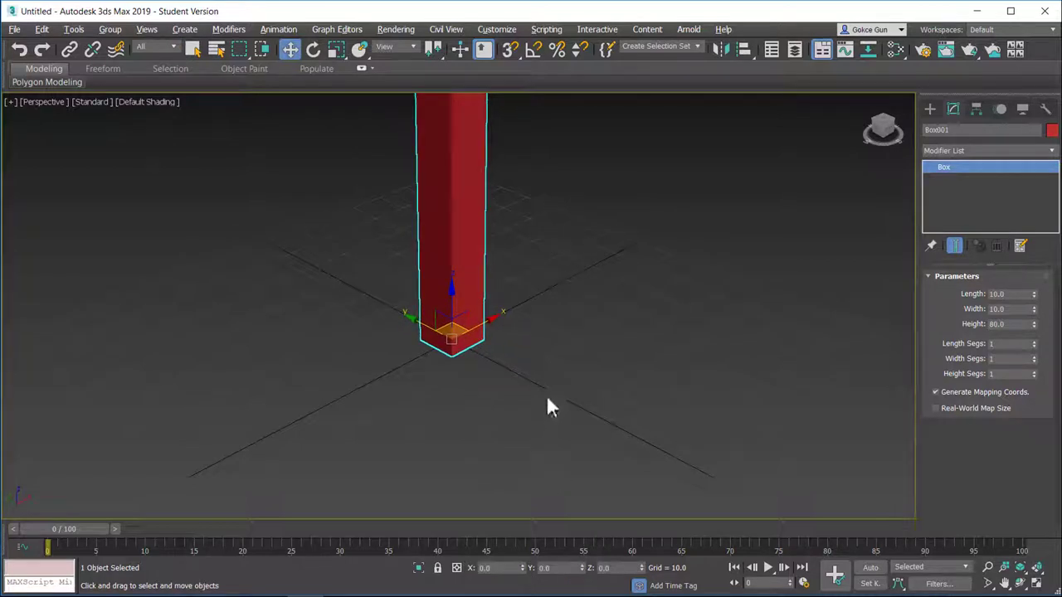
scroll(548, 406, down, 3)
alt+middle_drag(526, 431, 553, 407)
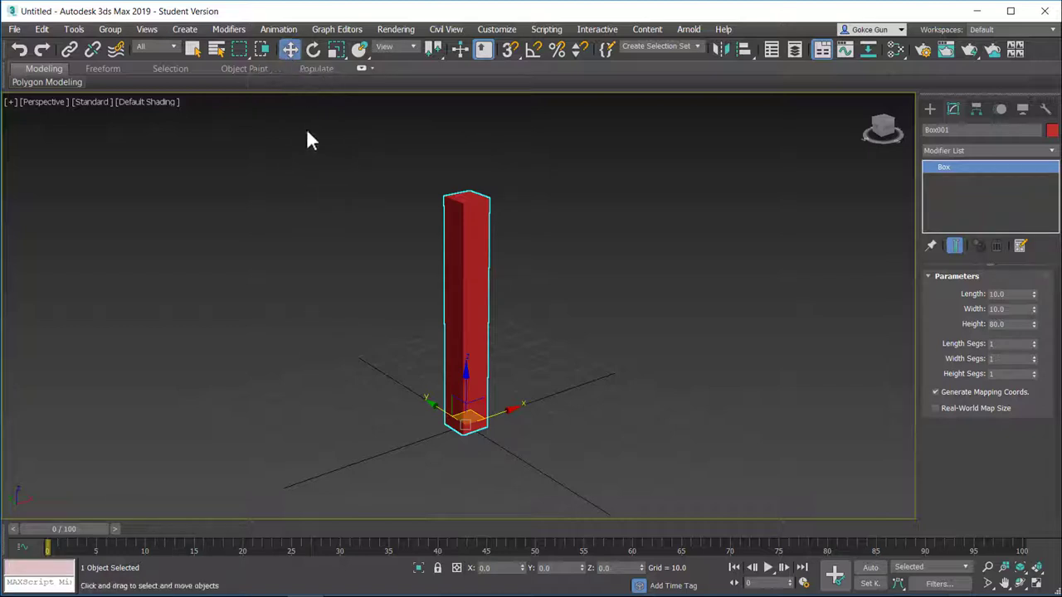
click(193, 51)
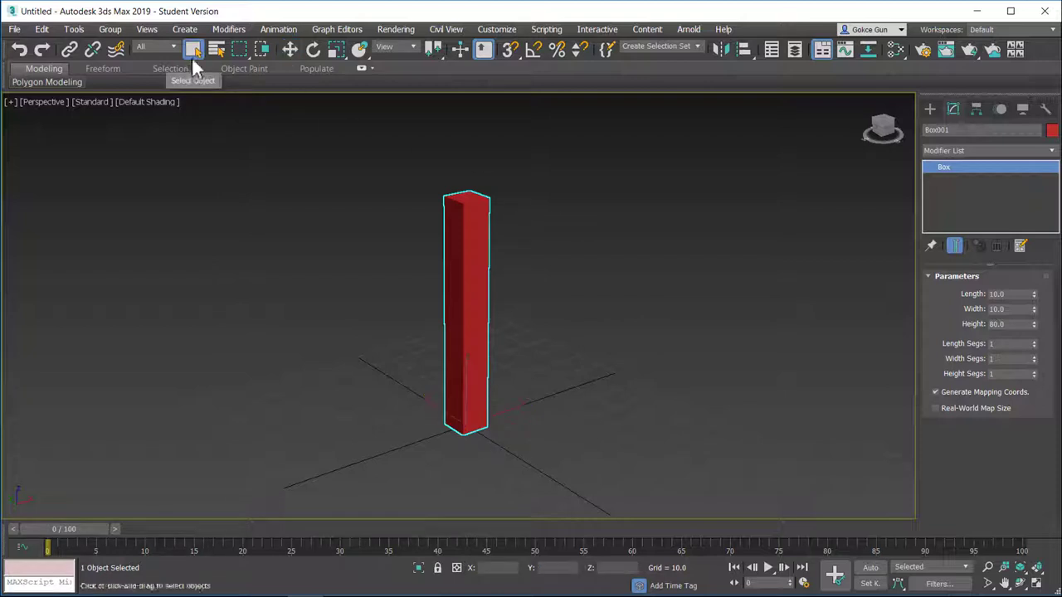
click(292, 49)
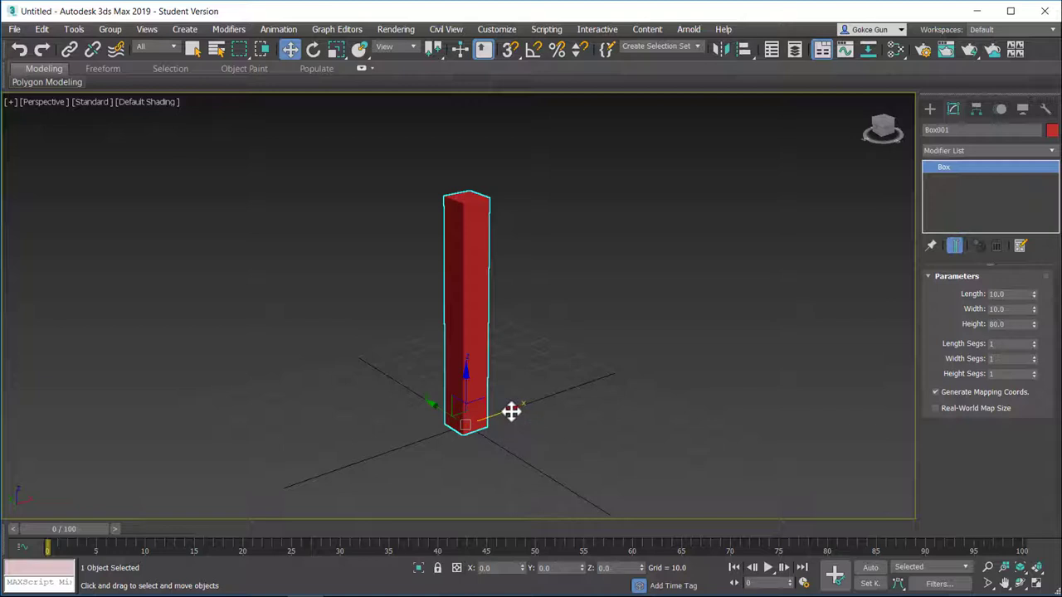
drag(511, 411, 651, 365)
drag(572, 359, 525, 256)
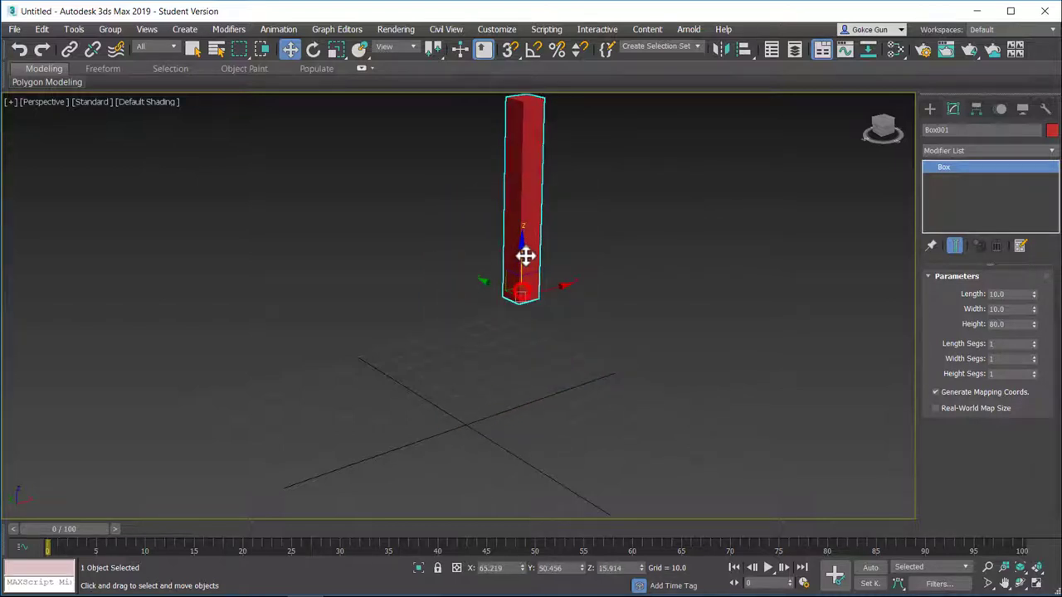
right_click(522, 568)
right_click(581, 568)
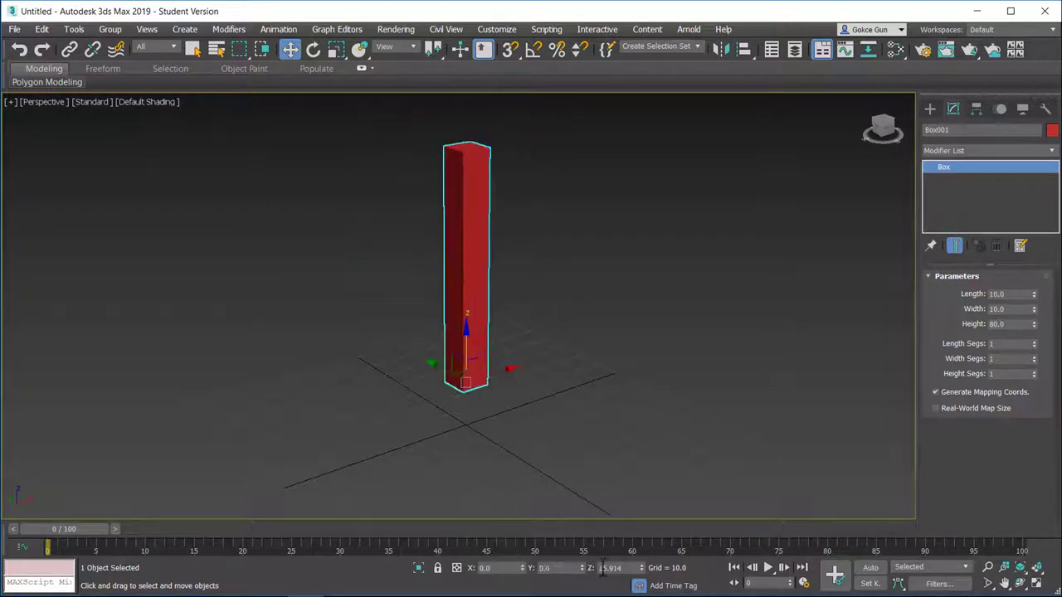
right_click(642, 569)
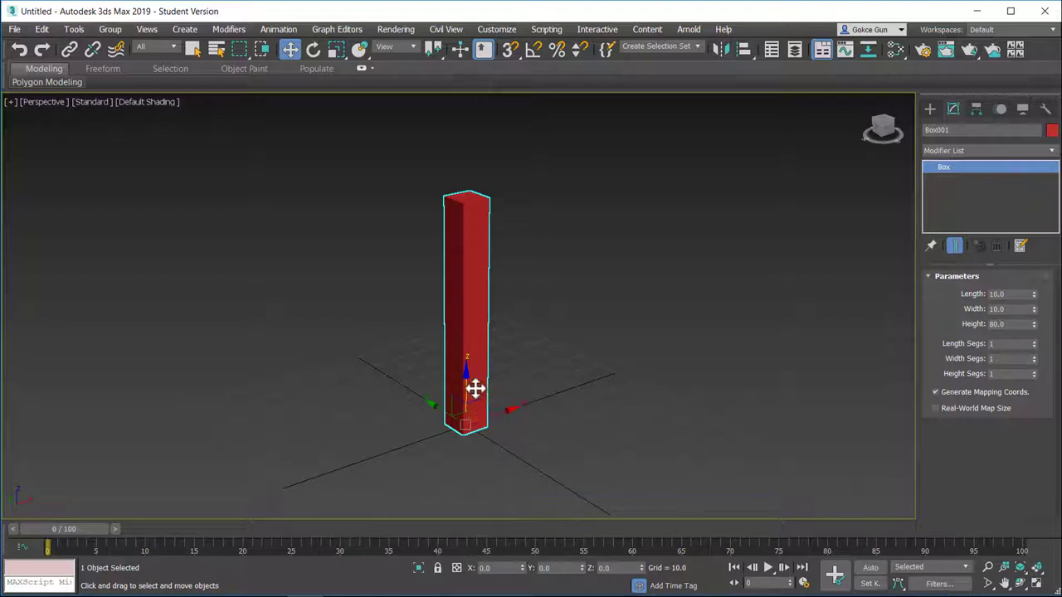
drag(485, 400, 498, 351)
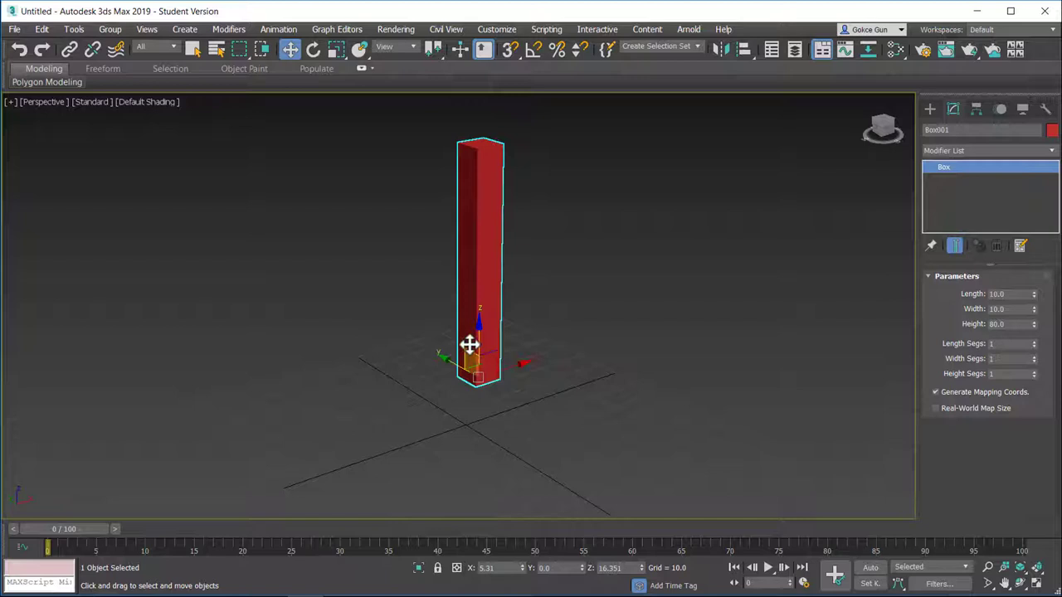
mouse_move(495, 351)
mouse_down()
mouse_move(543, 293)
mouse_move(529, 370)
mouse_move(494, 365)
mouse_up()
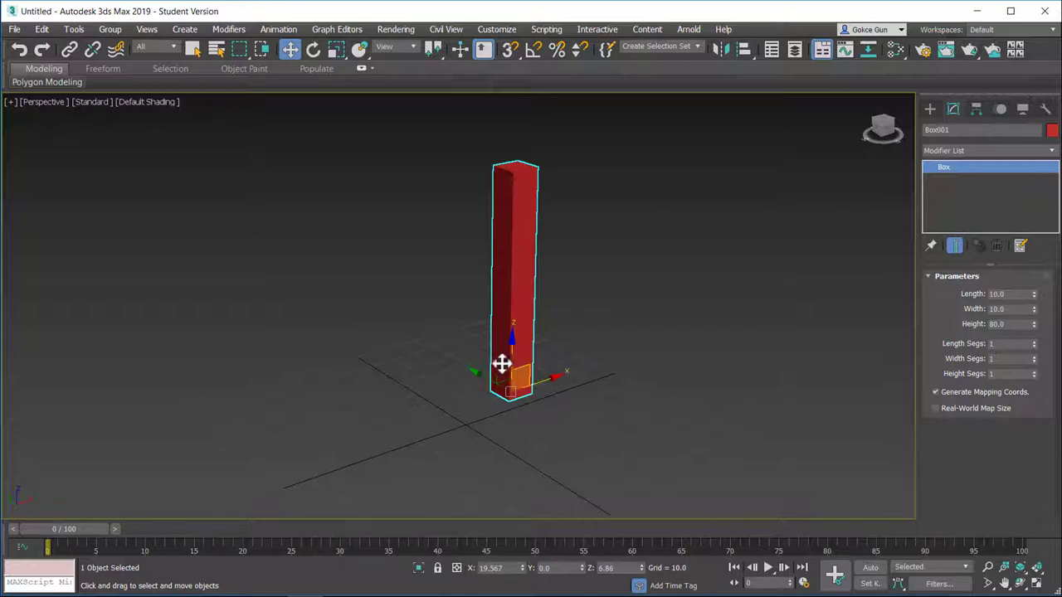
drag(498, 365, 467, 403)
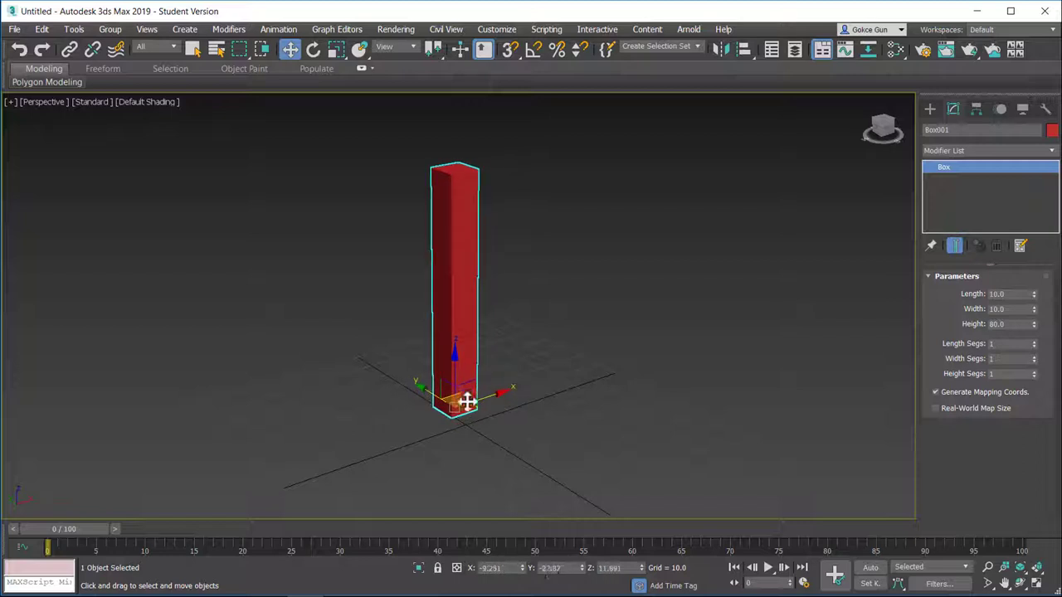
right_click(523, 569)
right_click(582, 569)
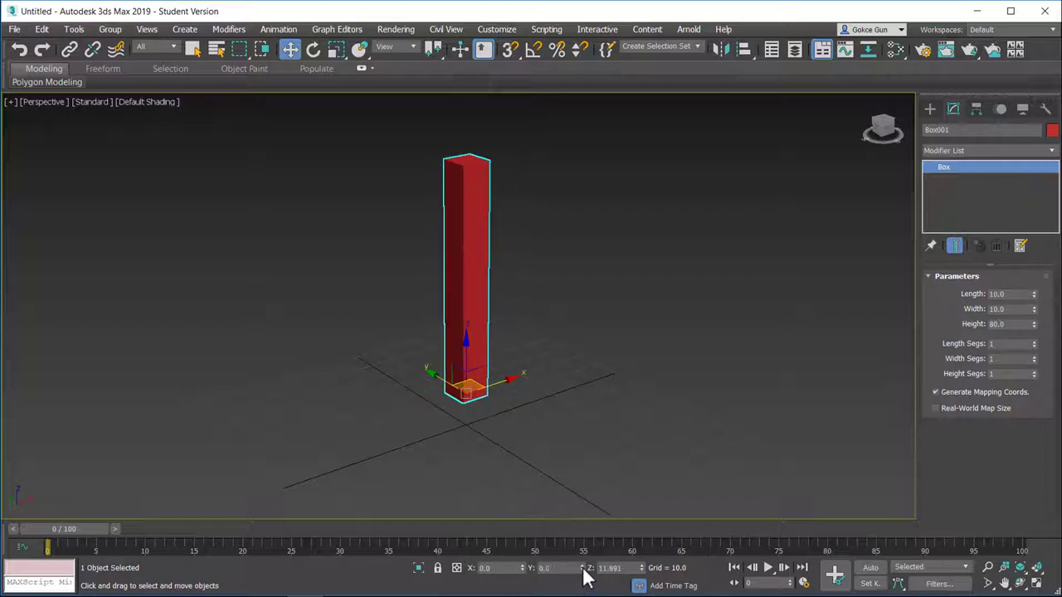
right_click(641, 569)
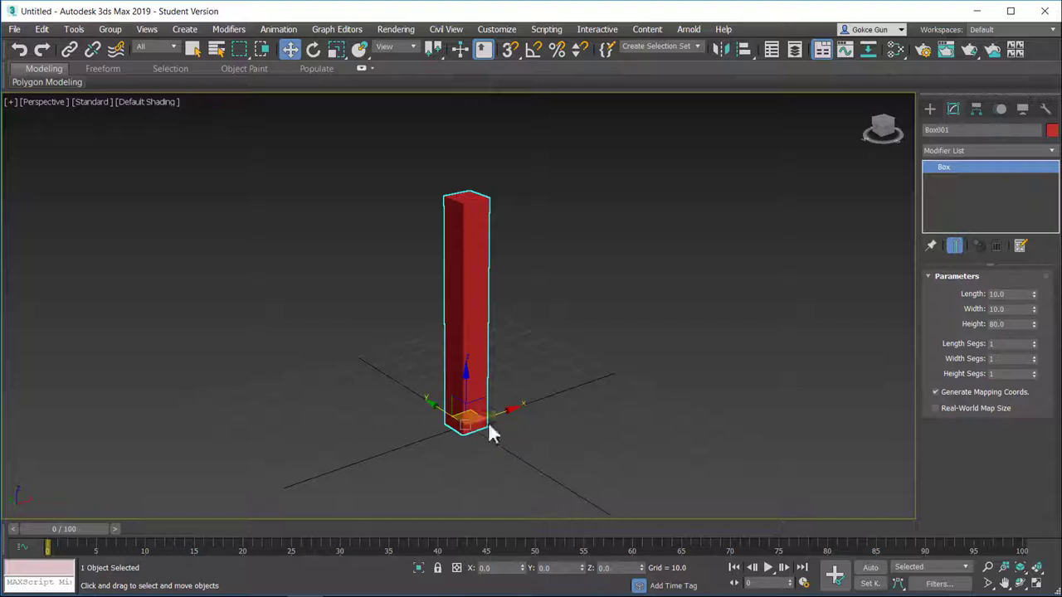
Drag Box001 along the XY plane to roughly X 25.3, Y -17.0.
click(469, 425)
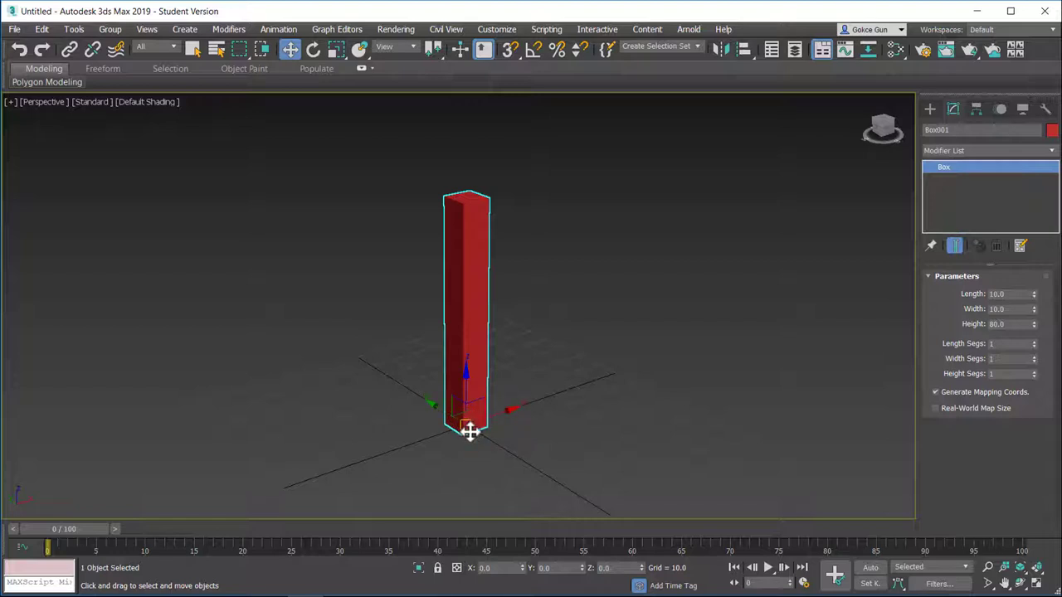
drag(470, 431, 584, 435)
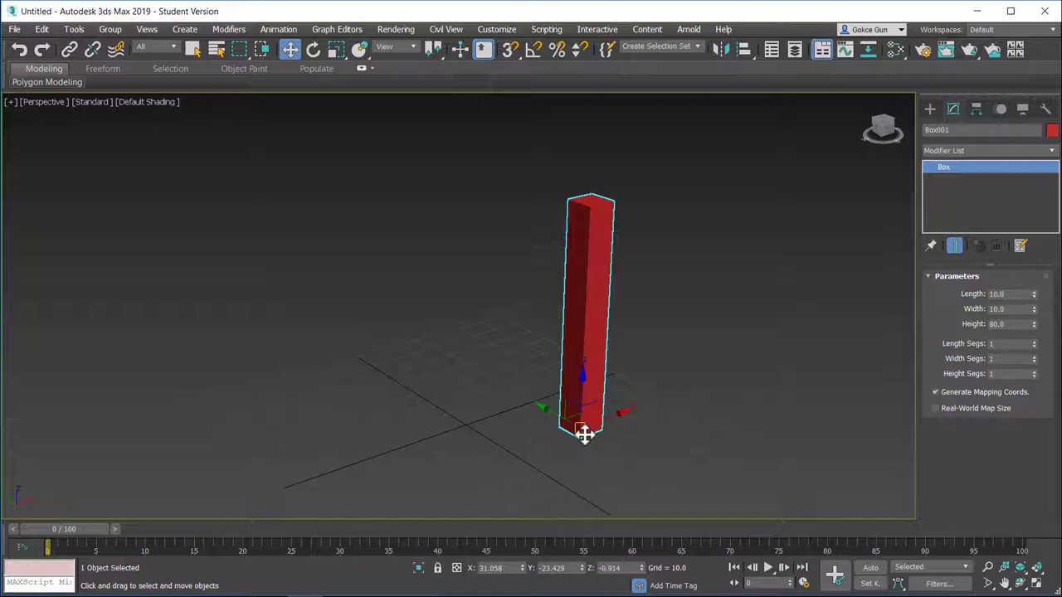
drag(573, 432, 548, 415)
Switch to four viewports and drag the column to new spots on the grid.
key(alt+w)
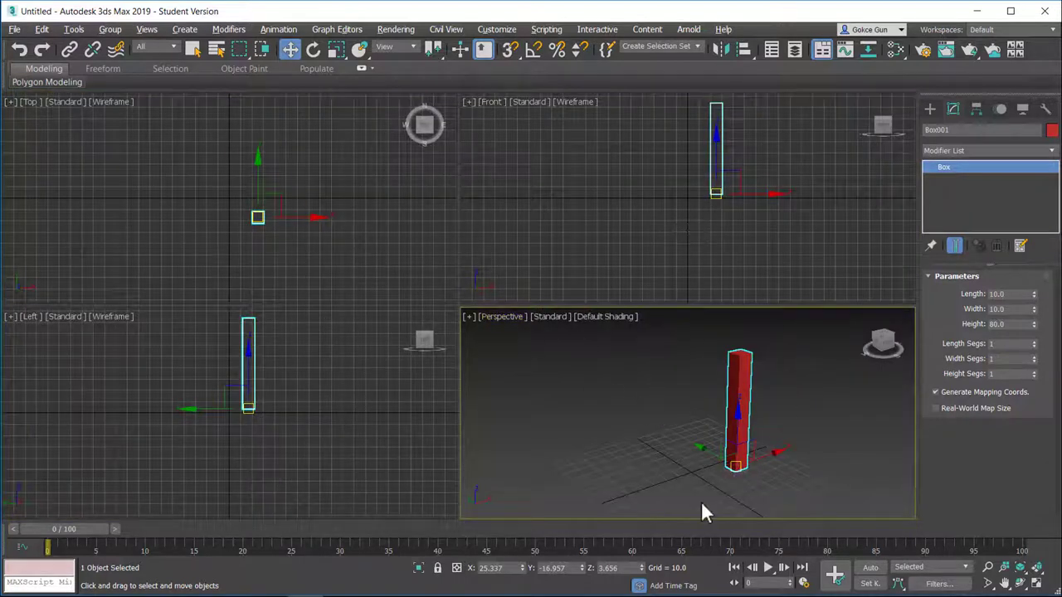
drag(735, 472, 709, 427)
alt+middle_drag(709, 426, 662, 420)
drag(671, 412, 637, 373)
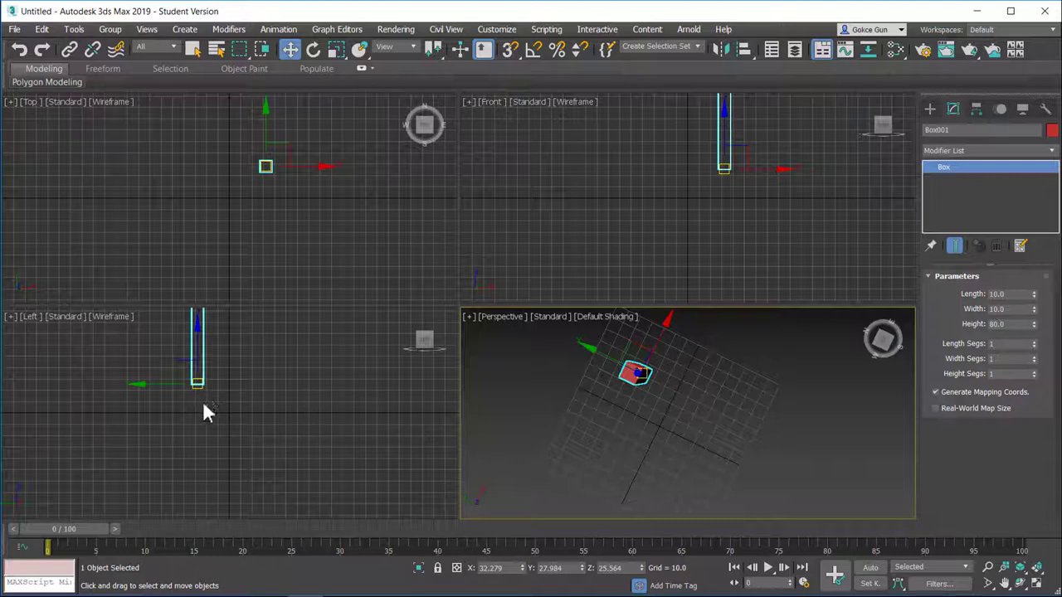
alt+middle_drag(674, 406, 661, 538)
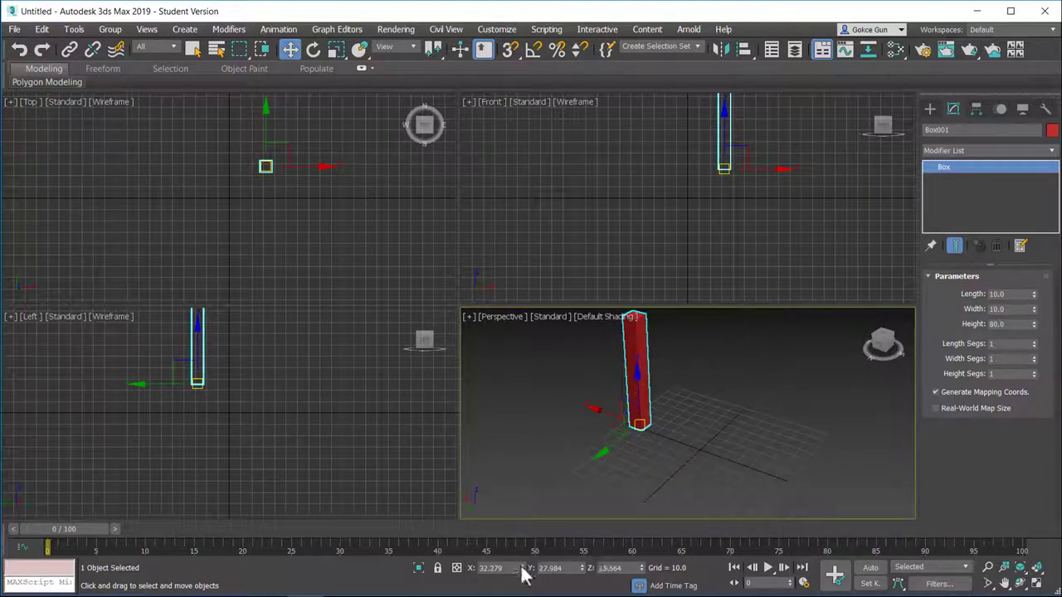
Reset the column's X, Y and Z positions to 0.
right_click(581, 567)
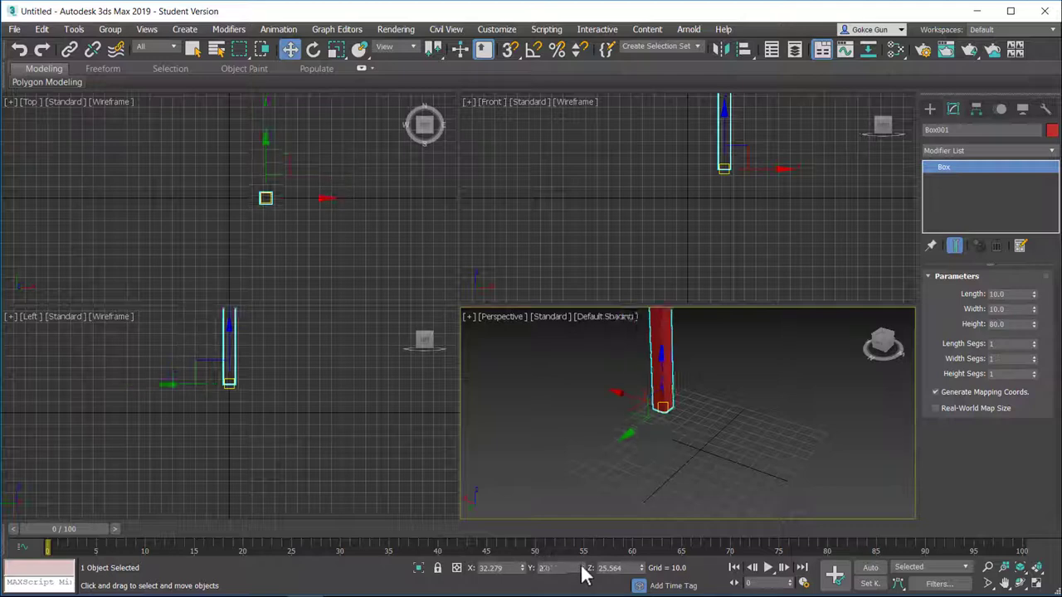
right_click(522, 567)
right_click(642, 567)
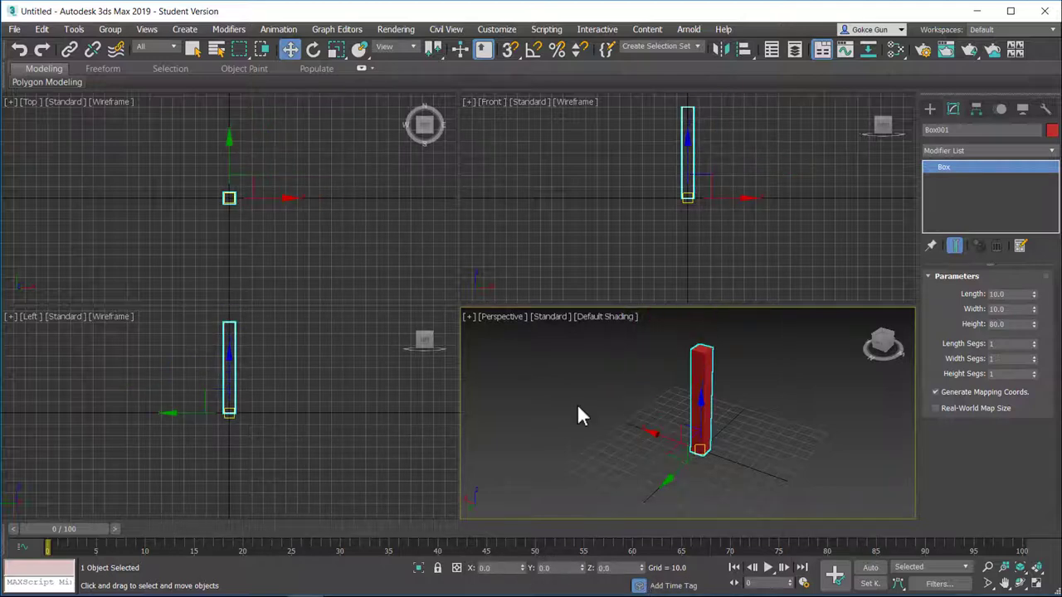
alt+middle_drag(578, 415, 699, 398)
Maximize the Perspective view and set the column's Y position to 50.
key(alt+w)
mouse_move(534, 376)
alt+middle_down()
mouse_move(538, 386)
mouse_move(531, 357)
mouse_move(531, 390)
alt+middle_up()
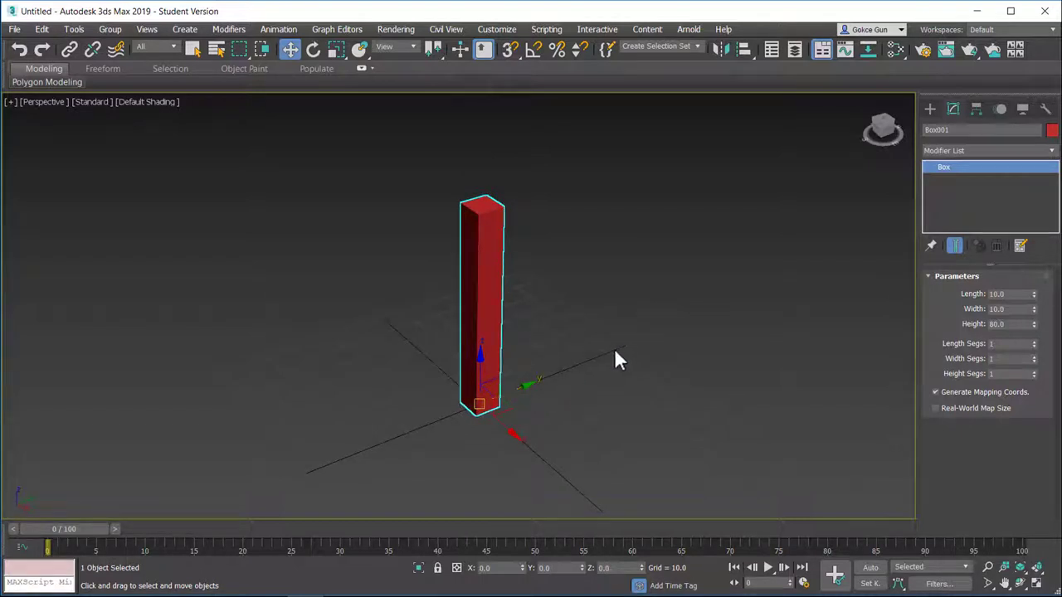
click(554, 567)
text(50)
key(Return)
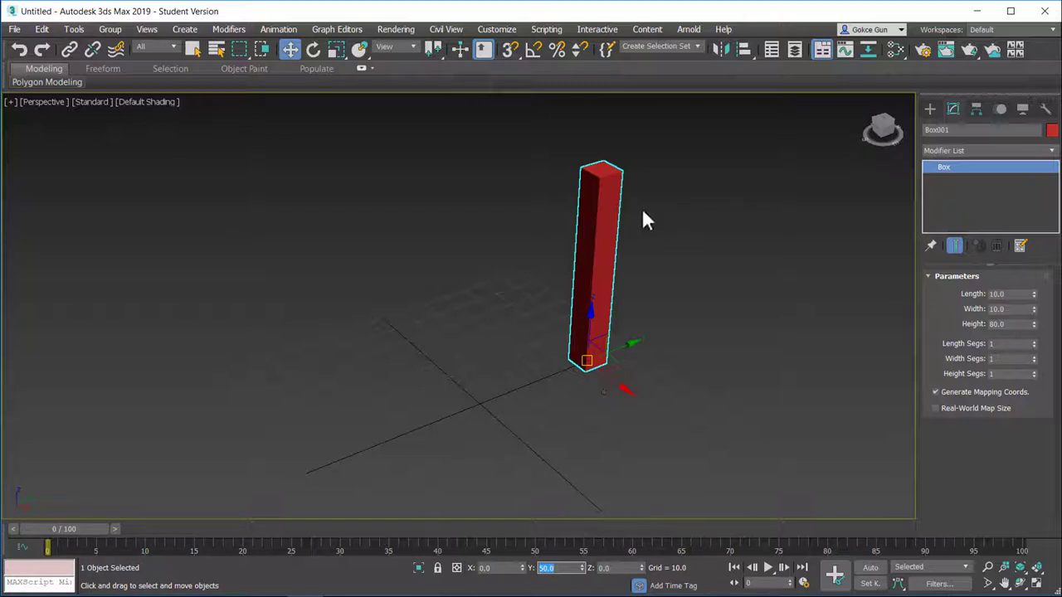
right_click(296, 49)
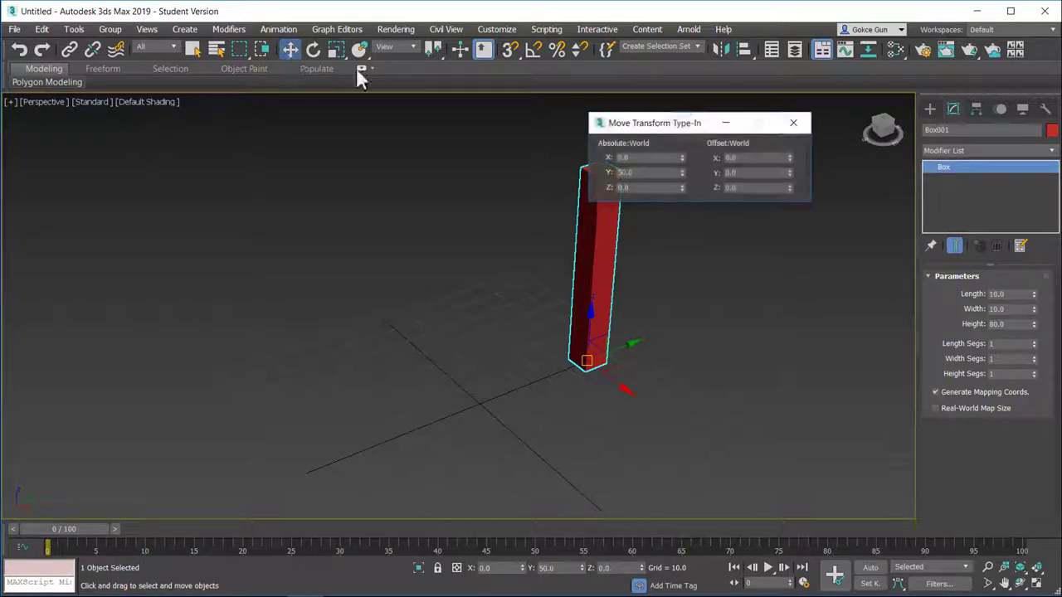
drag(683, 123, 769, 117)
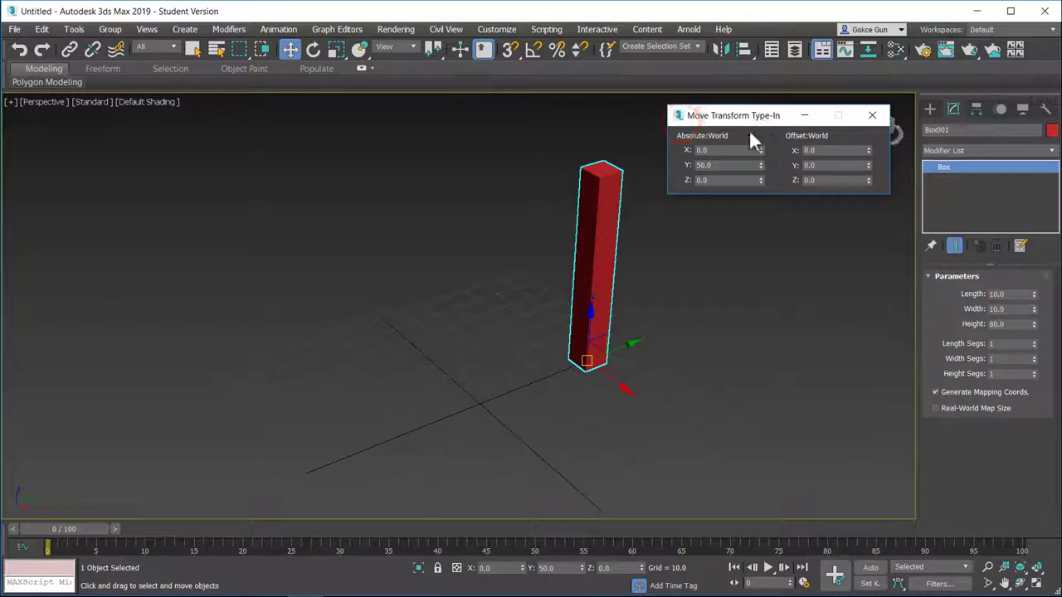
double_click(707, 165)
click(697, 164)
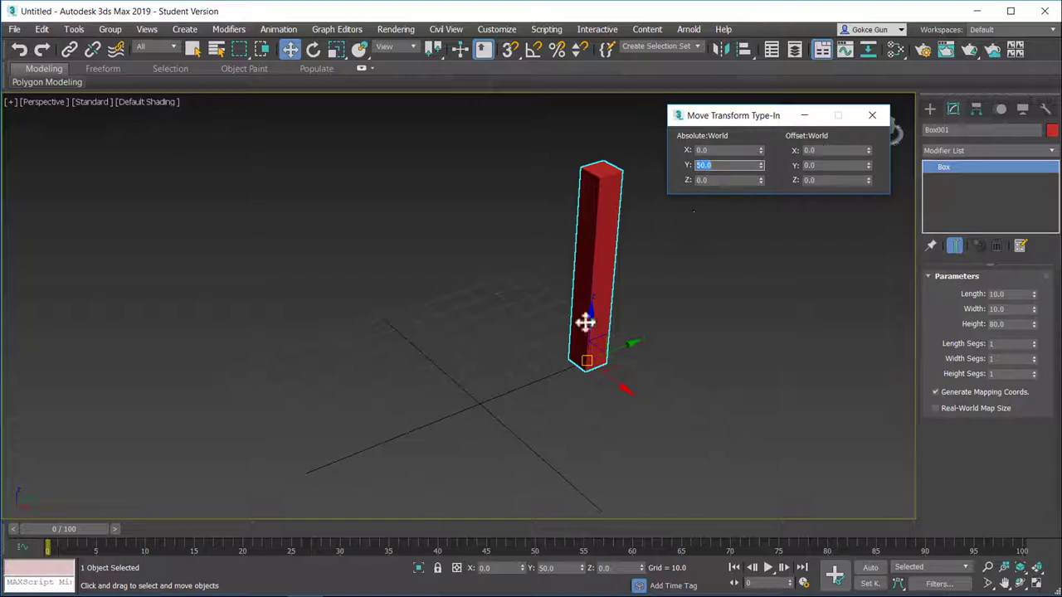
click(458, 569)
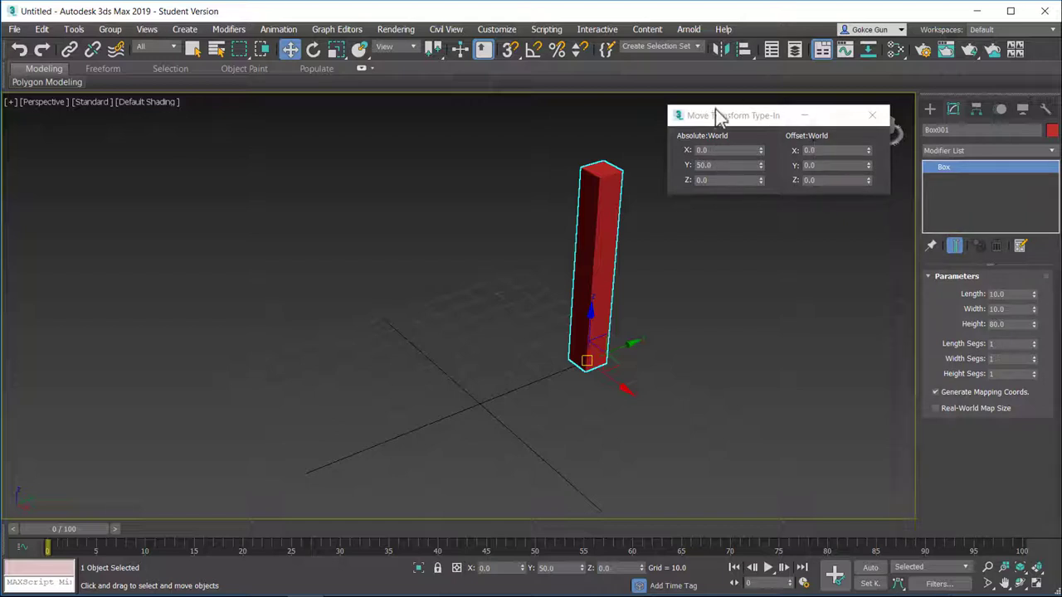
right_click(761, 165)
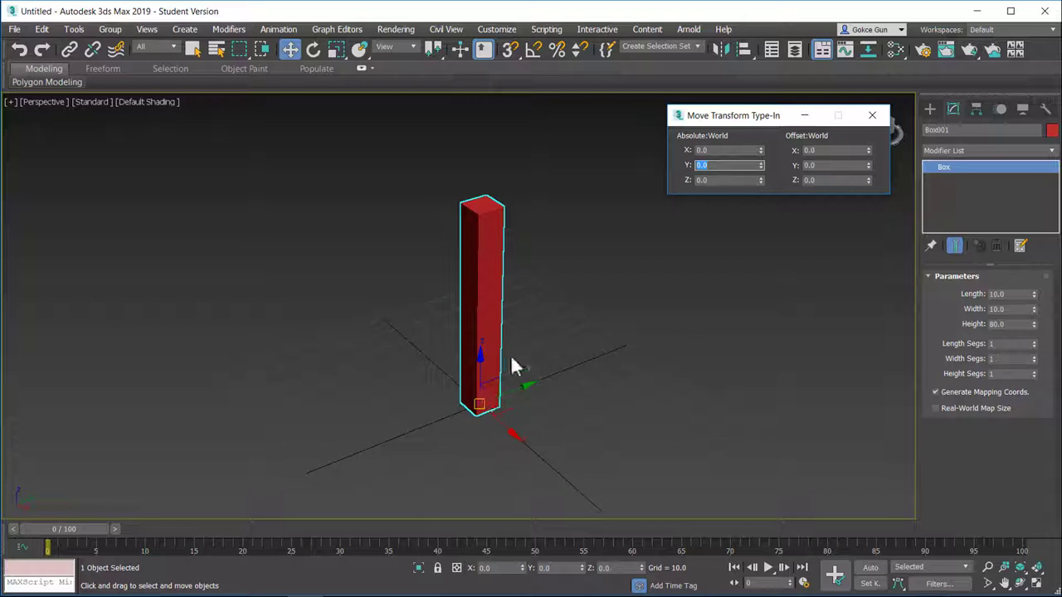
scroll(586, 282, down, 4)
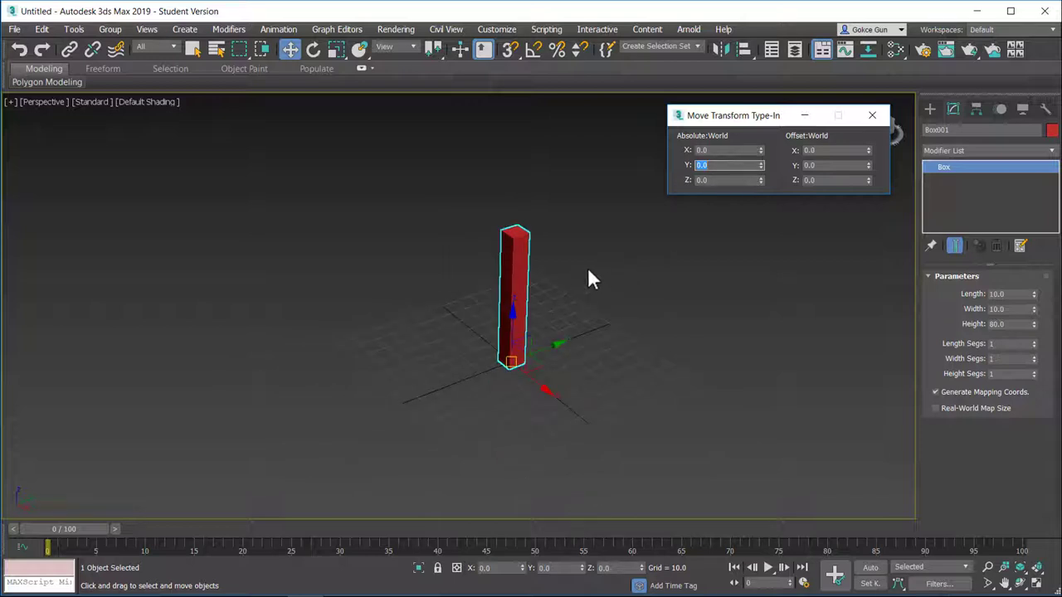
click(825, 165)
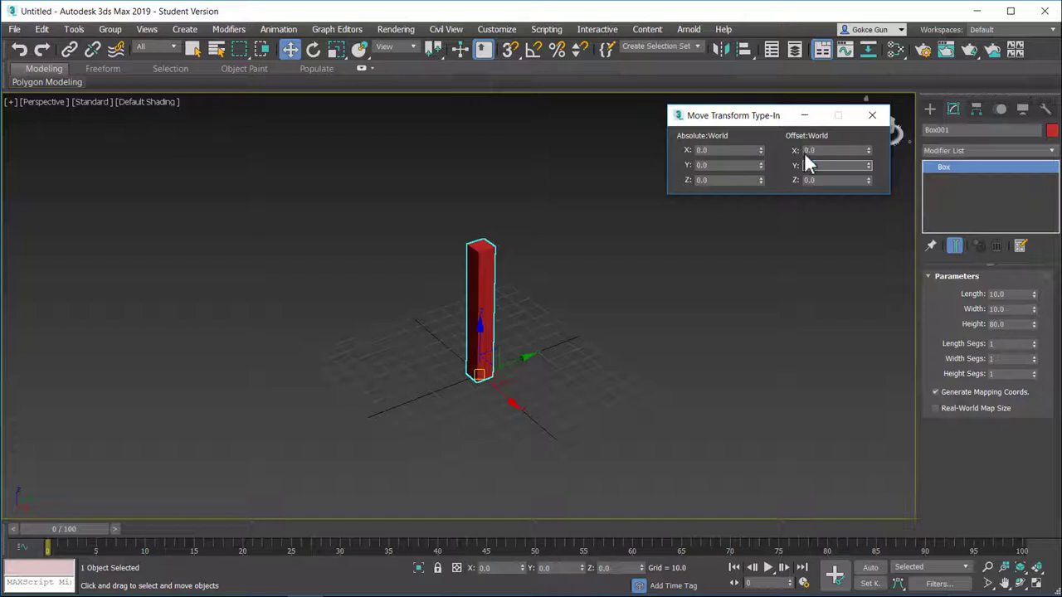
click(715, 164)
text(50)
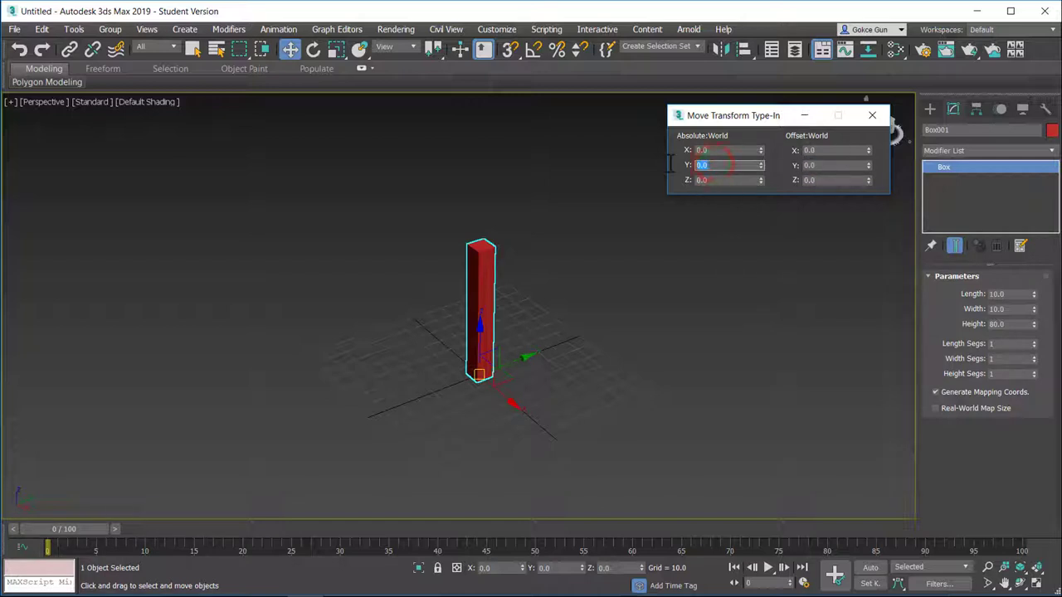
key(Return)
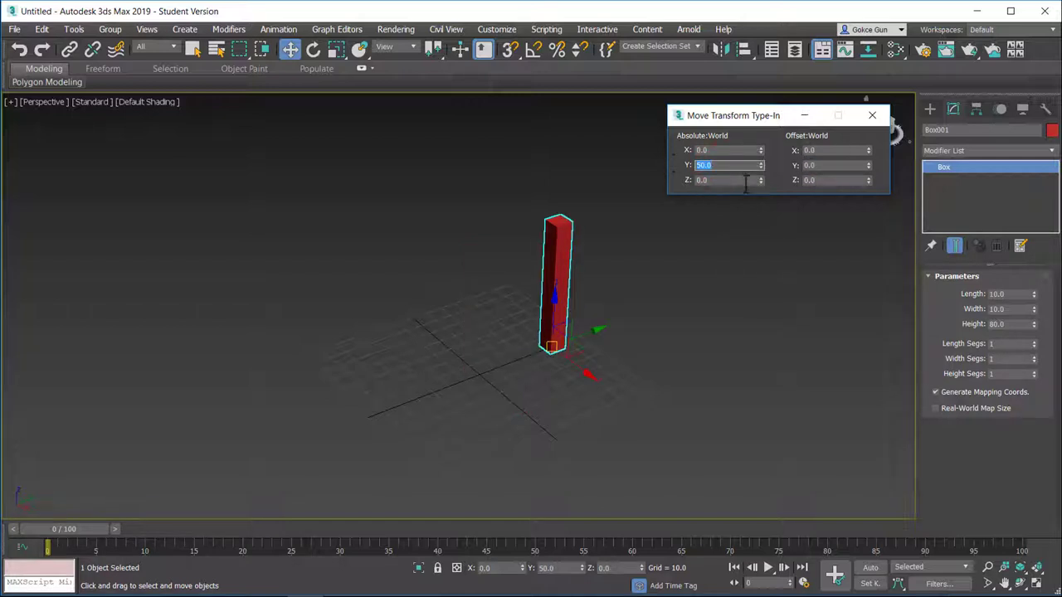
click(788, 242)
click(557, 274)
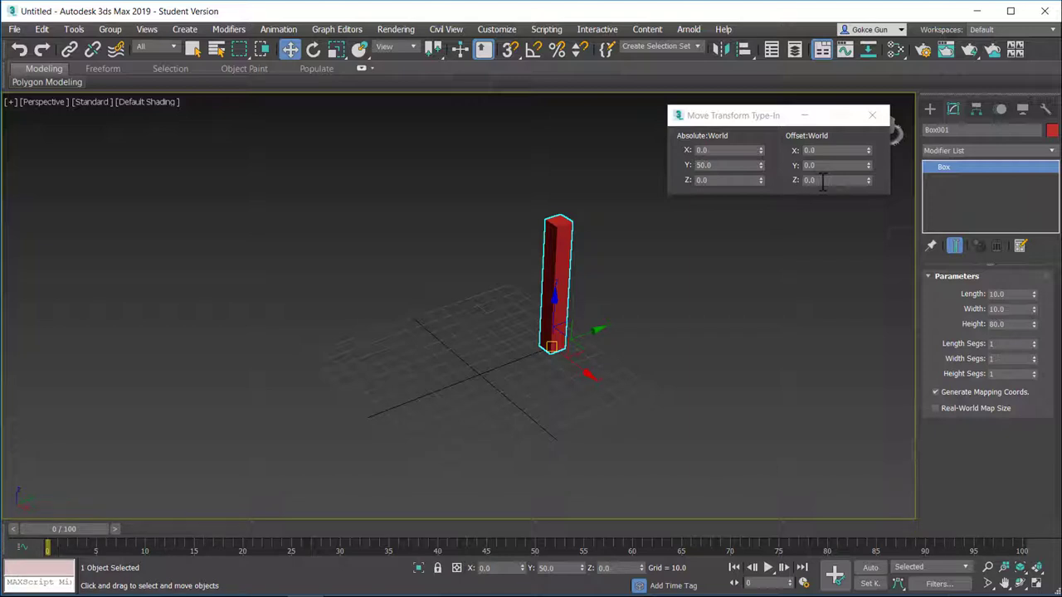
Offset the box along Y by 50, then 30, then -30.
double_click(821, 166)
text(50)
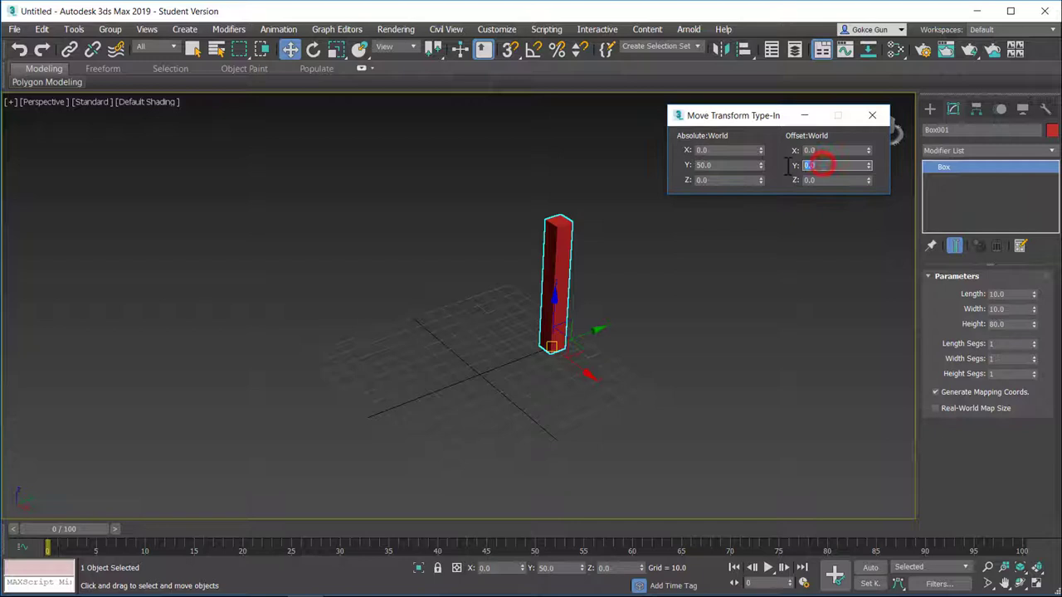
key(Return)
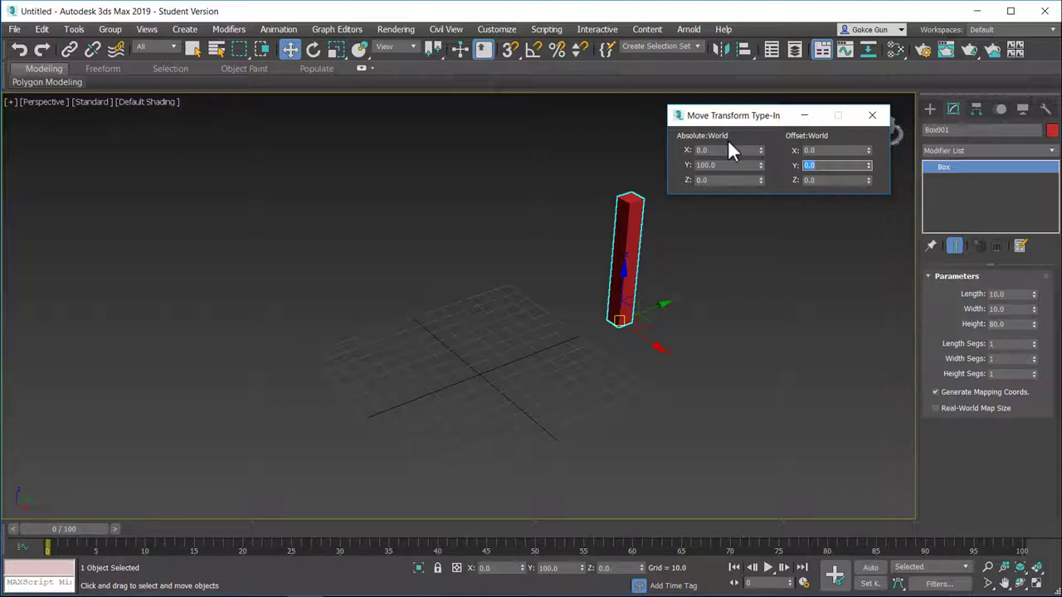
text(30)
key(Return)
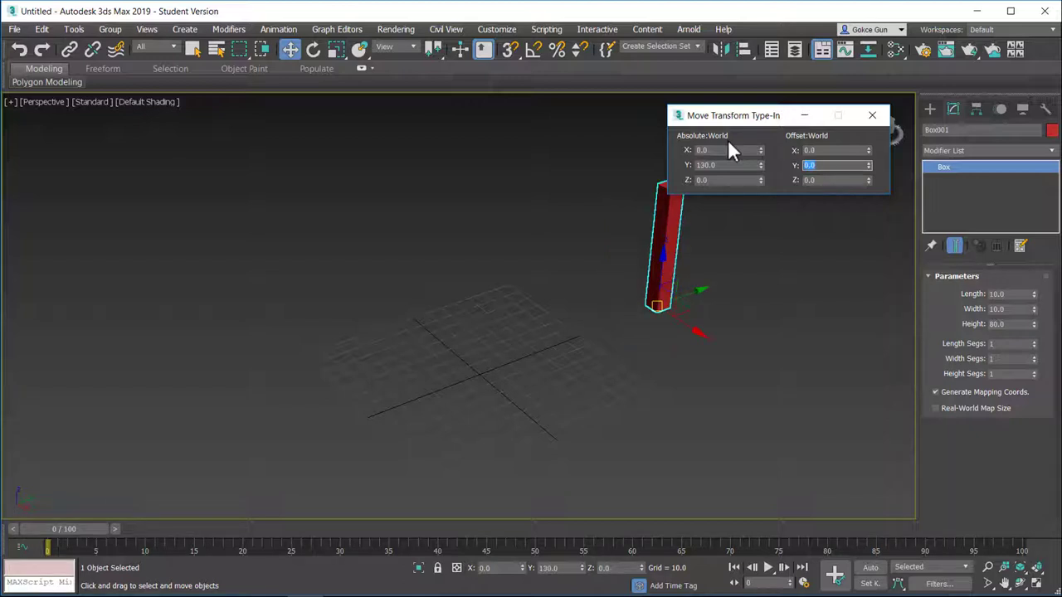
text(-30)
key(Return)
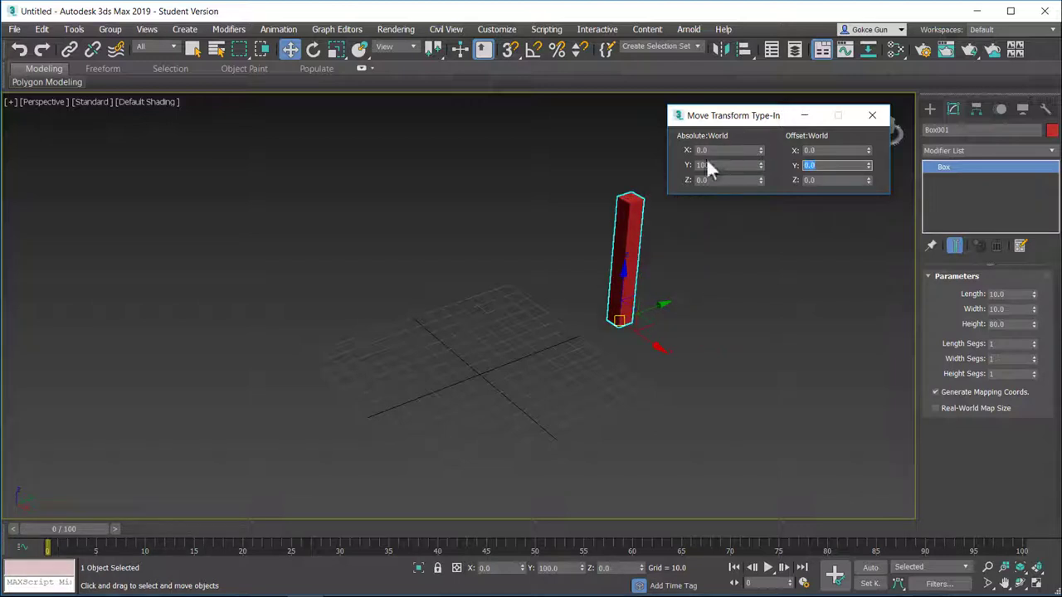
Offset the box 30 units along X and 100 units up Z.
click(822, 150)
text(30)
key(Return)
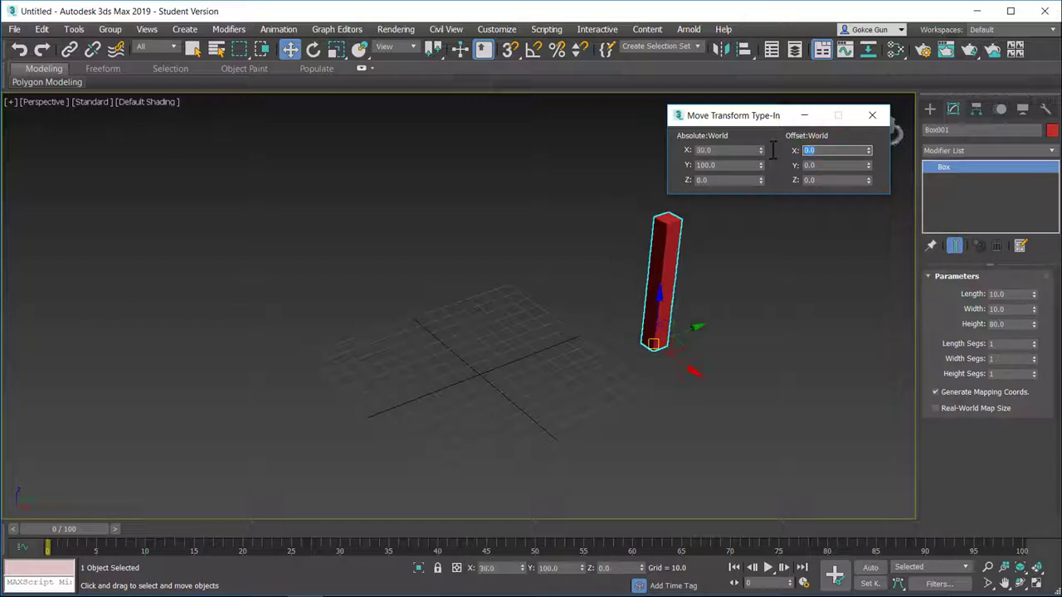
click(814, 180)
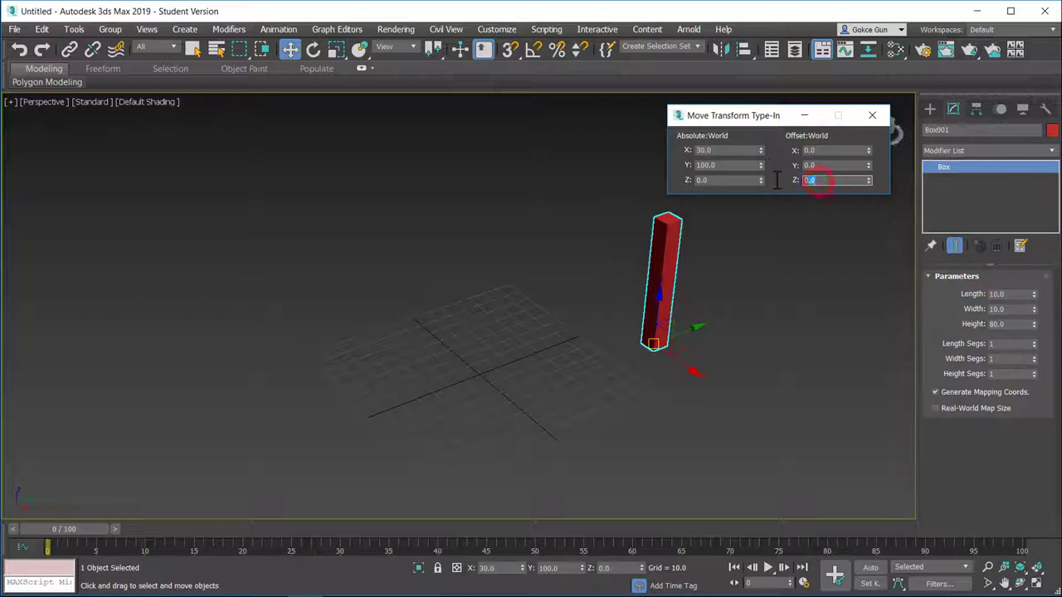
text(100)
key(Return)
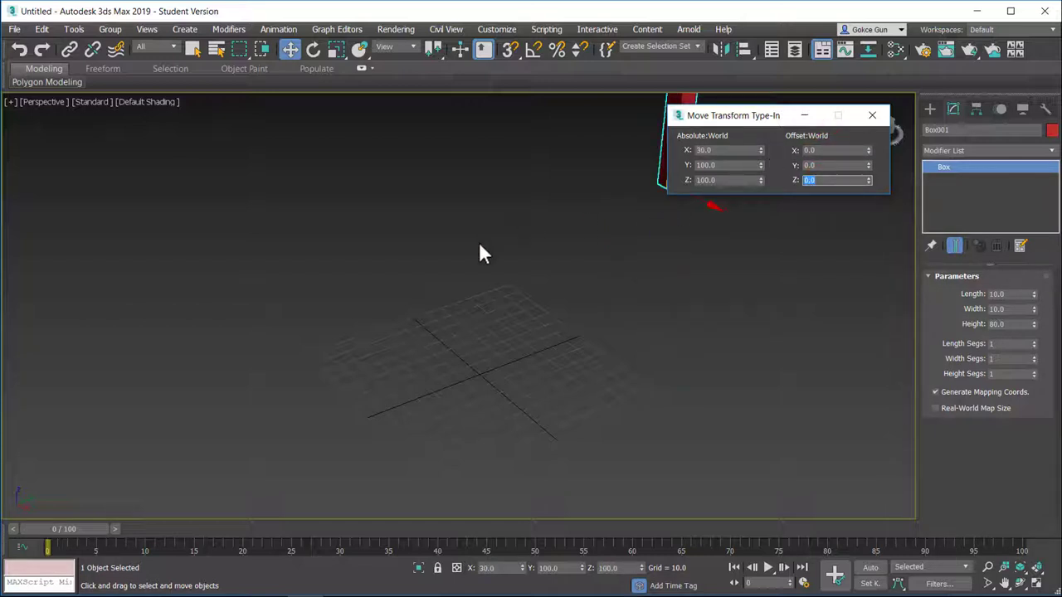
In the four-viewport layout, offset the box -100 along Z back to the ground.
key(alt+e)
key(Escape)
key(alt+w)
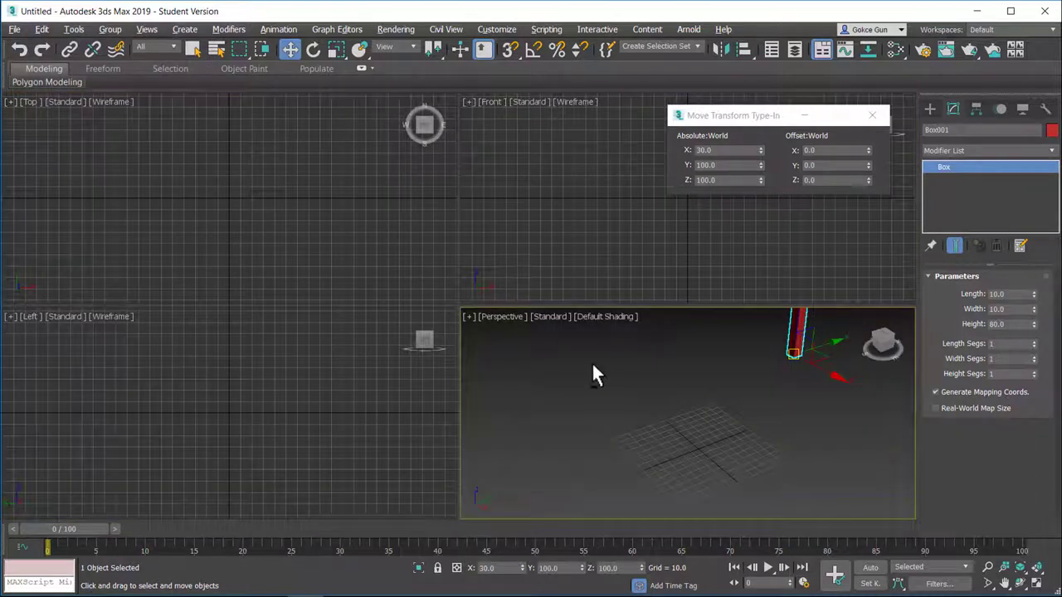
scroll(307, 230, down, 3)
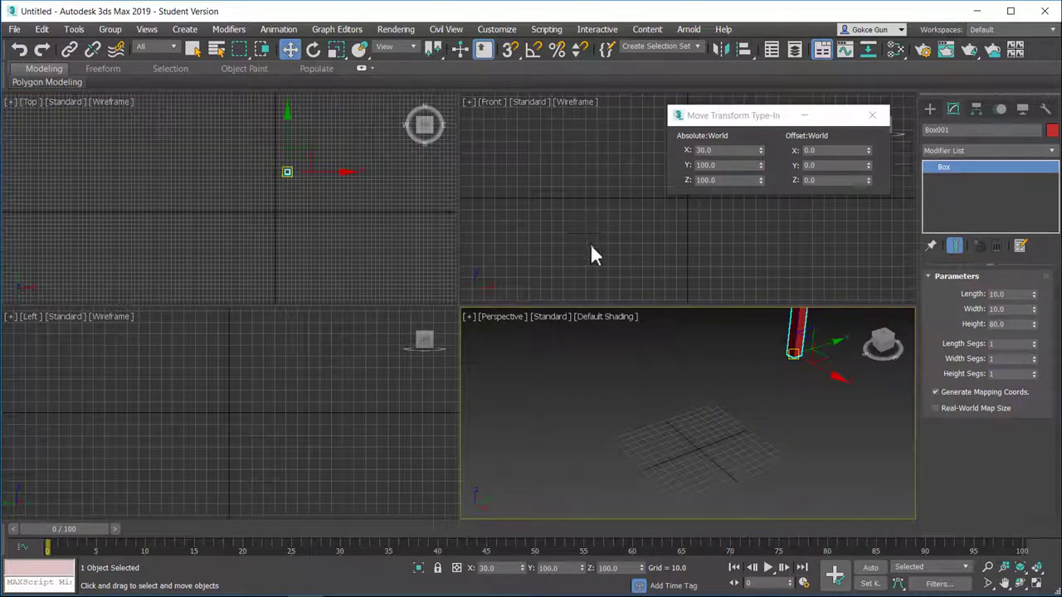
scroll(590, 249, down, 3)
scroll(349, 385, down, 4)
scroll(340, 381, up, 1)
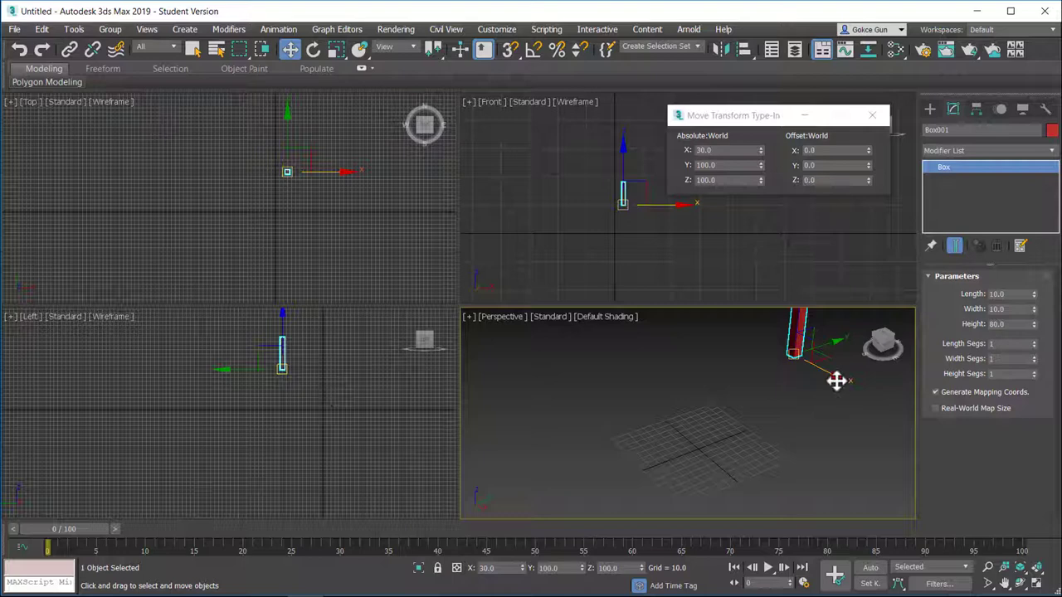
middle_drag(836, 380, 803, 395)
click(830, 180)
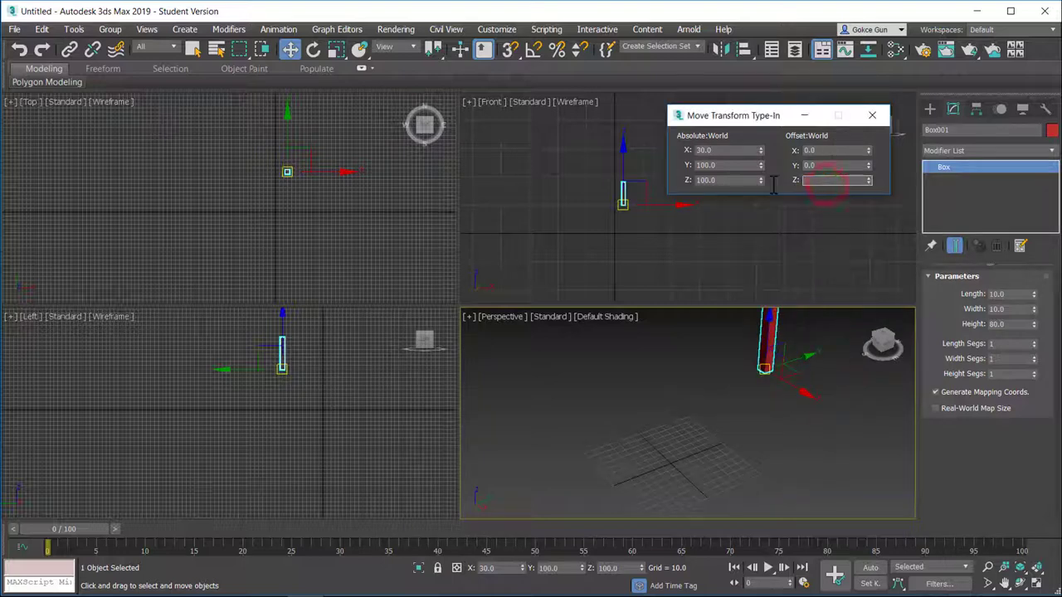
text(-100)
key(Return)
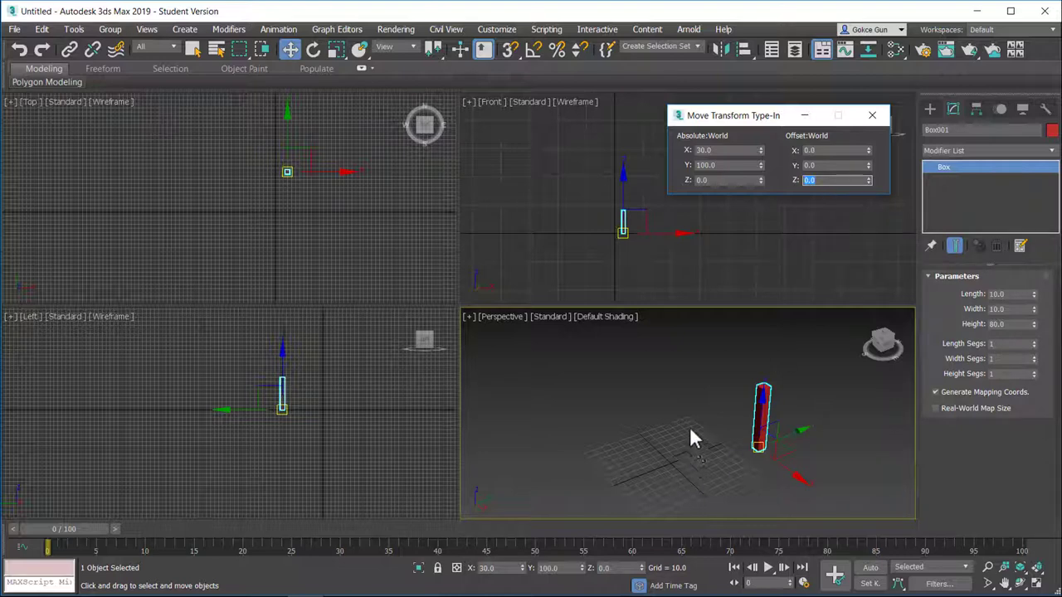
Zero the box's Y and X positions and maximize the Perspective view.
right_click(760, 165)
right_click(760, 150)
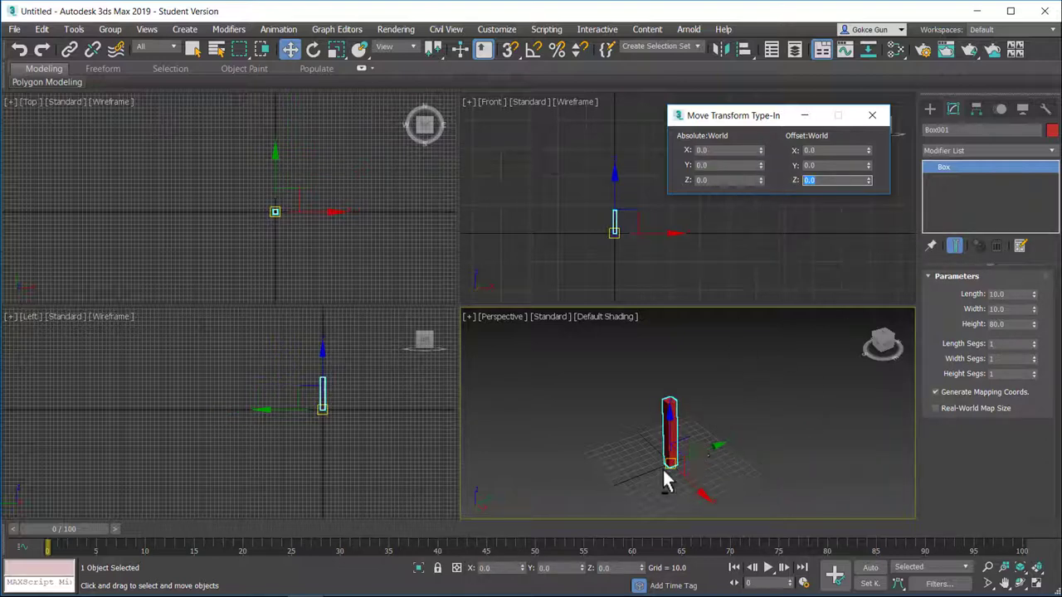
scroll(672, 473, up, 5)
scroll(662, 423, down, 3)
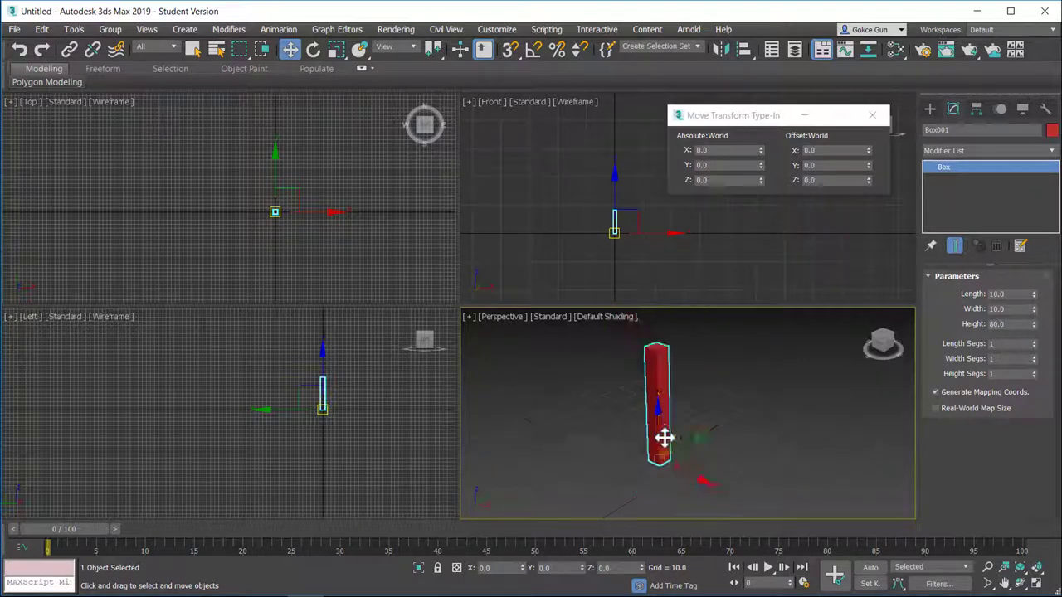
key(alt+w)
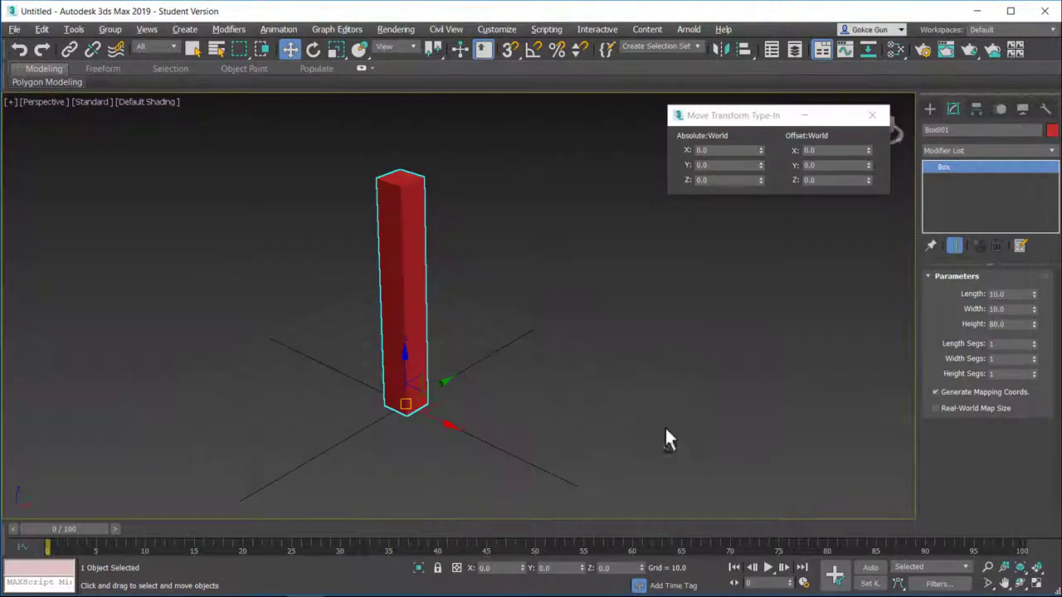
Place the red box at absolute Y 50.
double_click(713, 166)
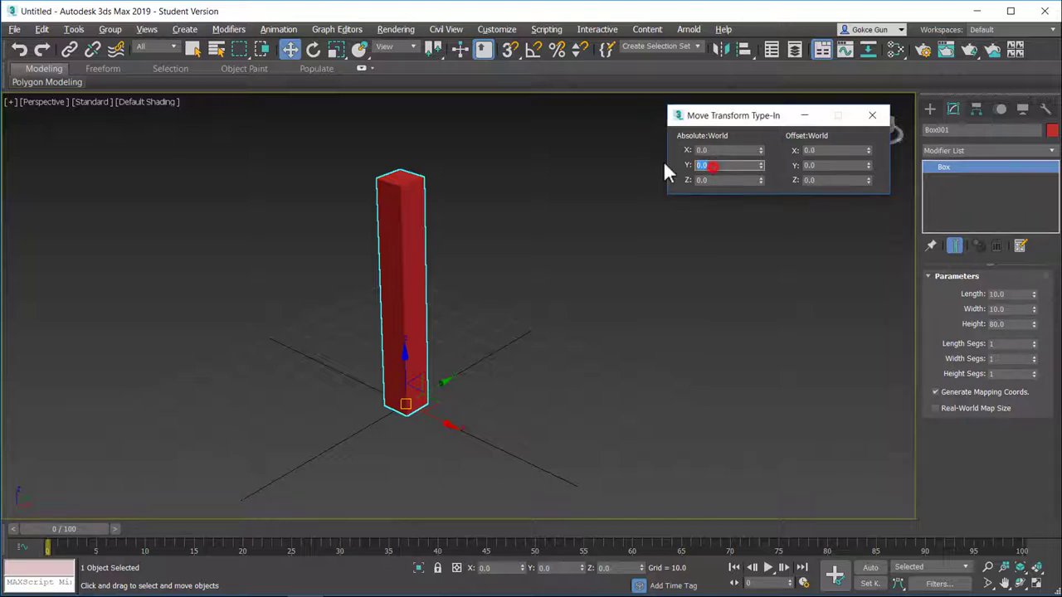
text(50)
key(Return)
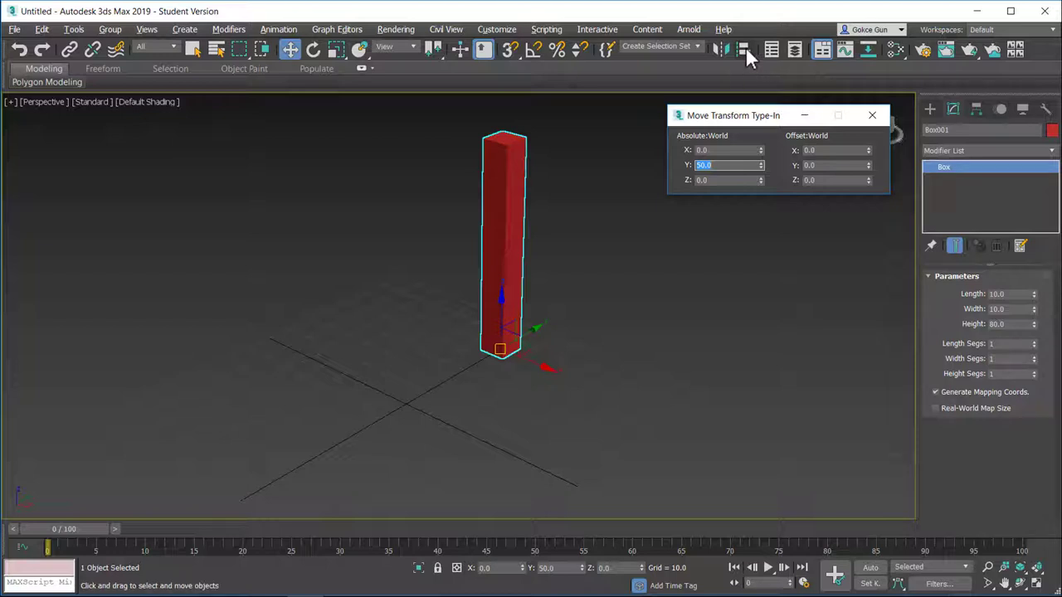
alt+middle_drag(522, 318, 508, 408)
scroll(489, 377, up, 2)
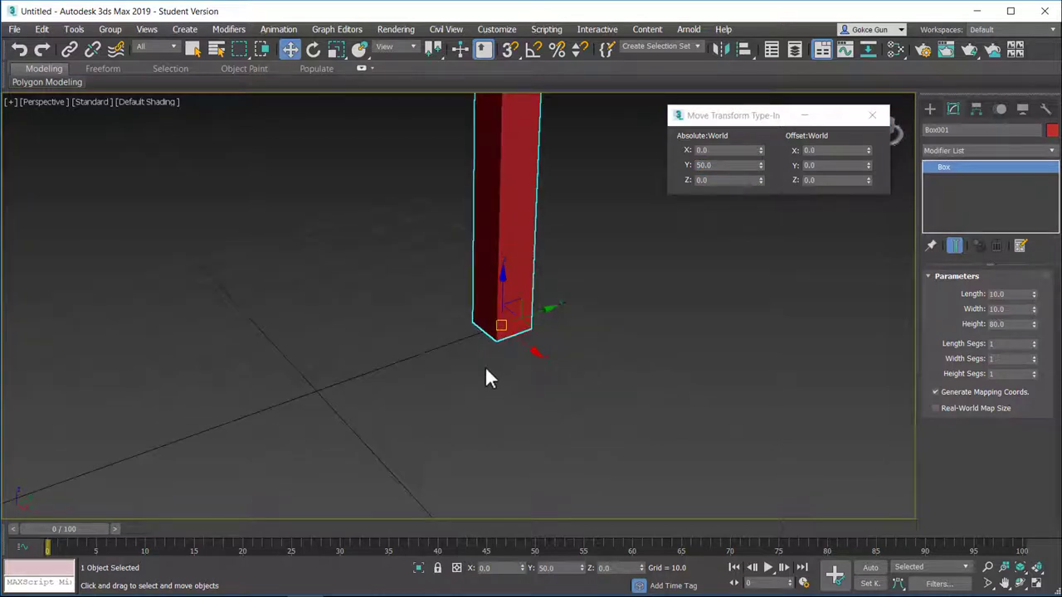
scroll(495, 357, down, 4)
middle_drag(496, 357, 514, 379)
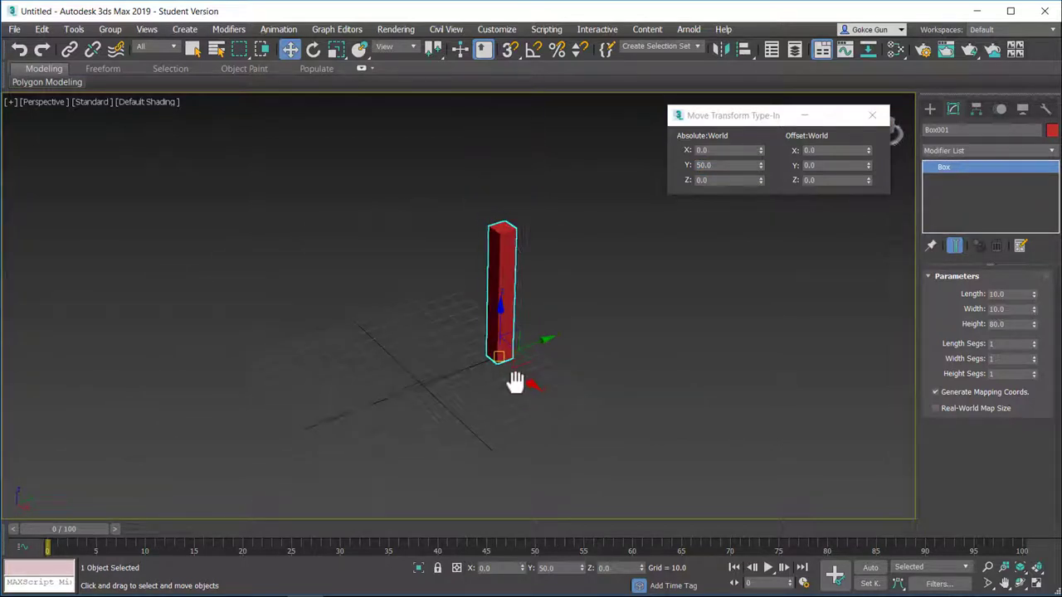
Reset the box's Y position to 0 and delete it.
right_click(569, 568)
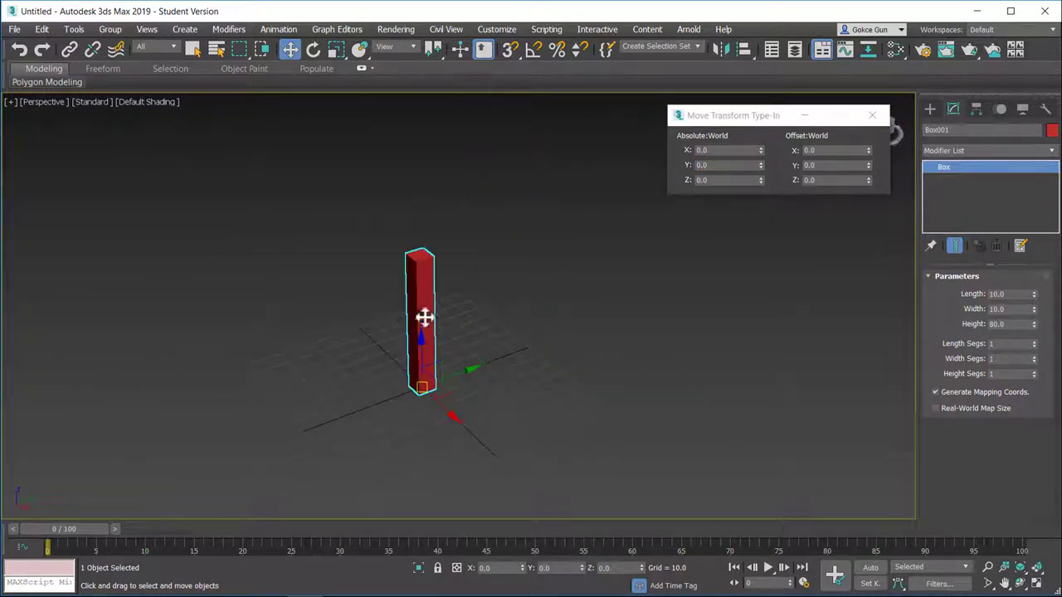
middle_drag(536, 332, 544, 333)
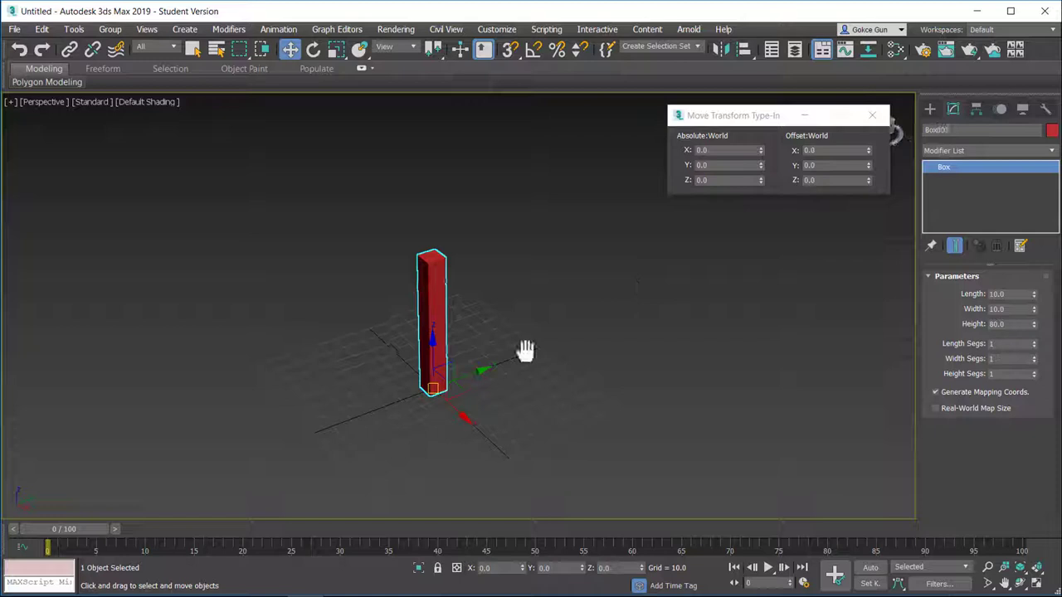
key(Delete)
Draw a new flat box in the Perspective view.
click(931, 107)
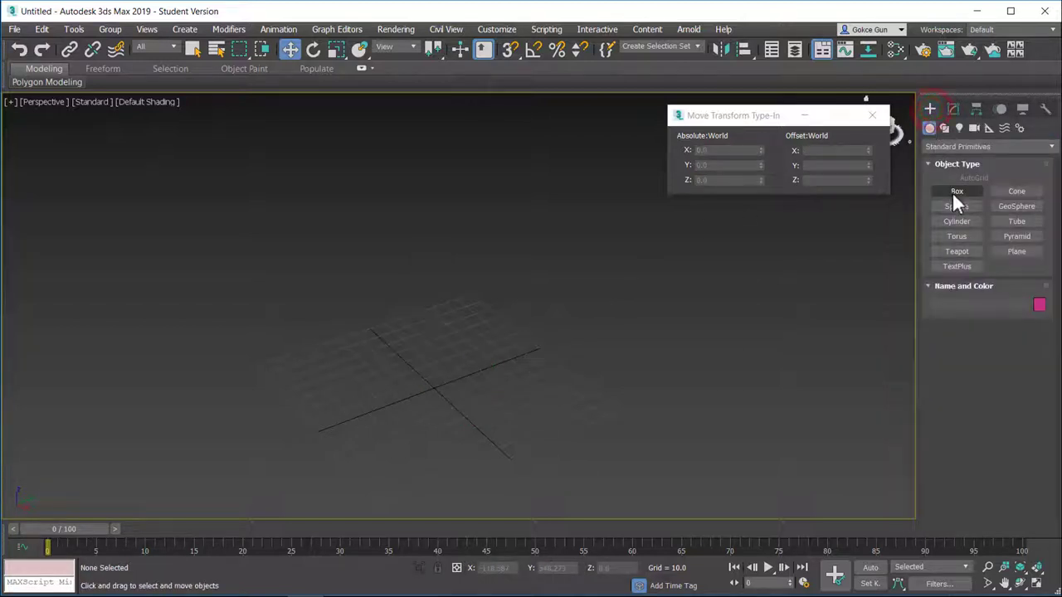
click(954, 193)
drag(557, 361, 610, 484)
click(610, 483)
key(w)
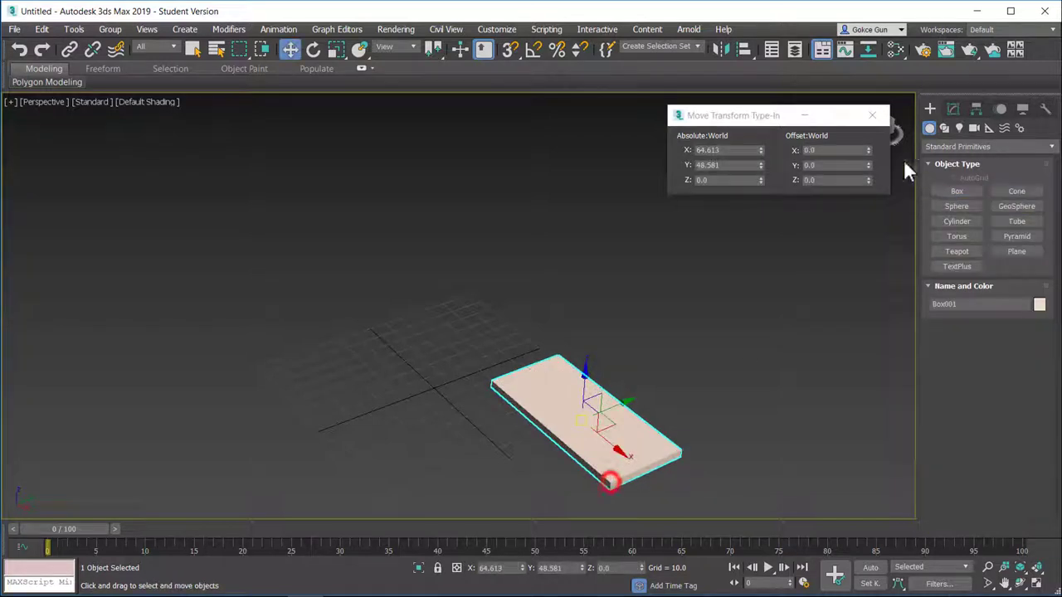
Give the slab Length 50, Width 100 and Height 6.
click(954, 108)
click(1013, 294)
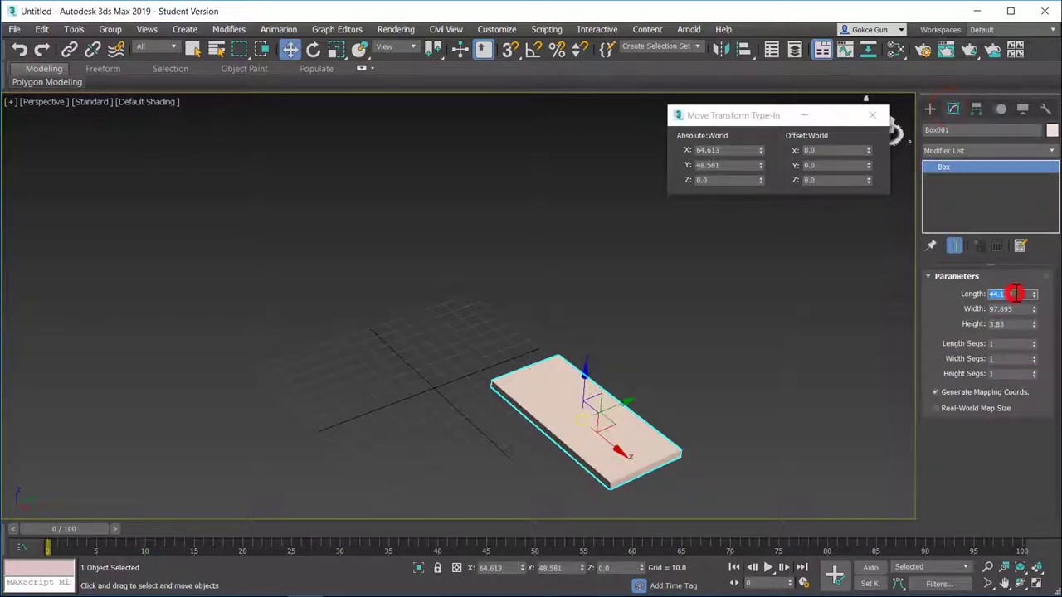
text(50)
key(Tab)
text(10)
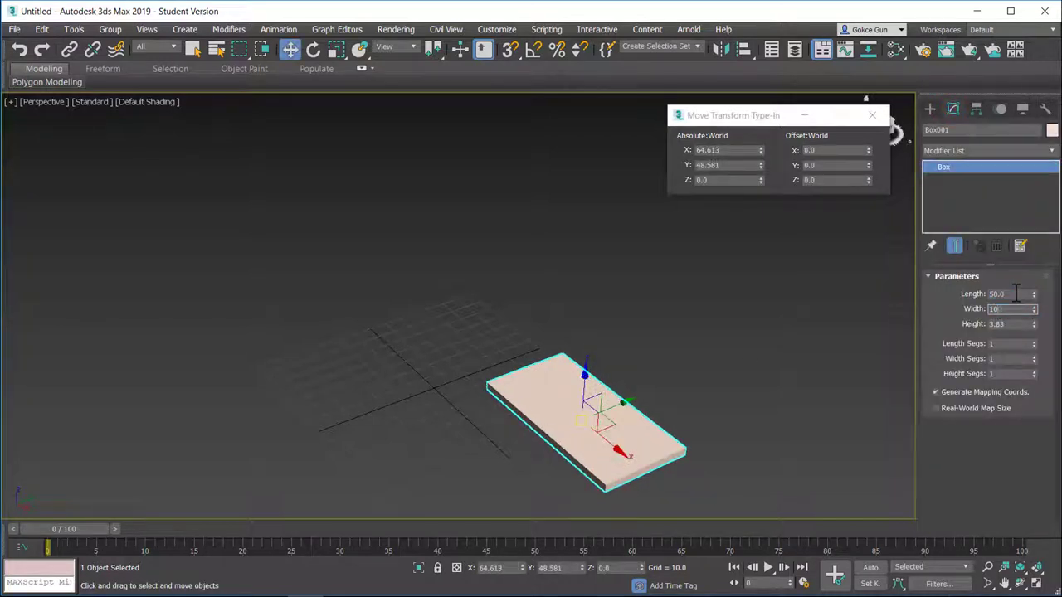
text(0)
key(Tab)
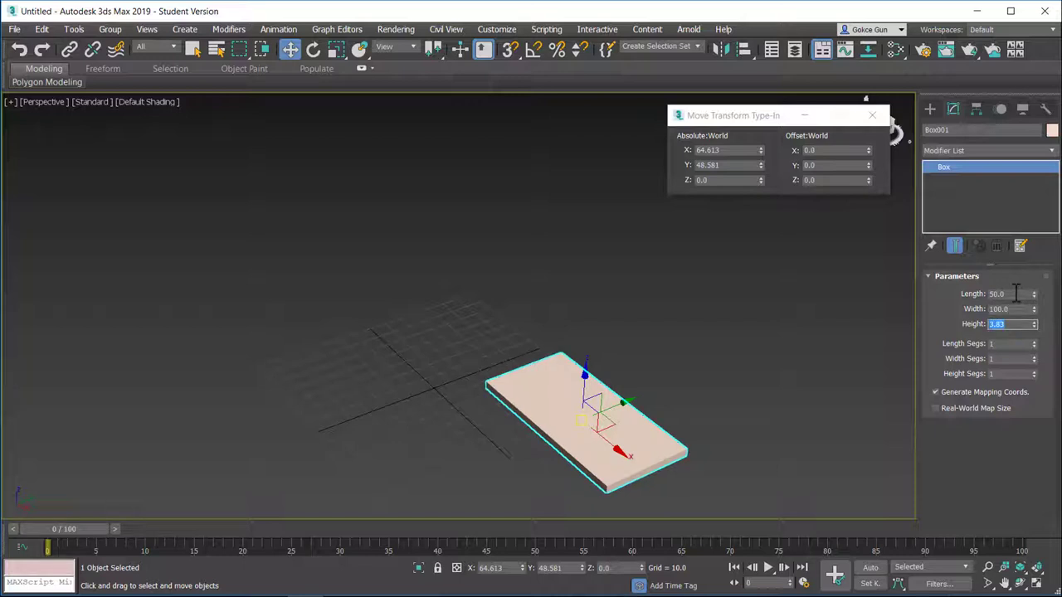
text(6)
key(Return)
Correct the slab height to 3.
alt+middle_drag(505, 466, 564, 448)
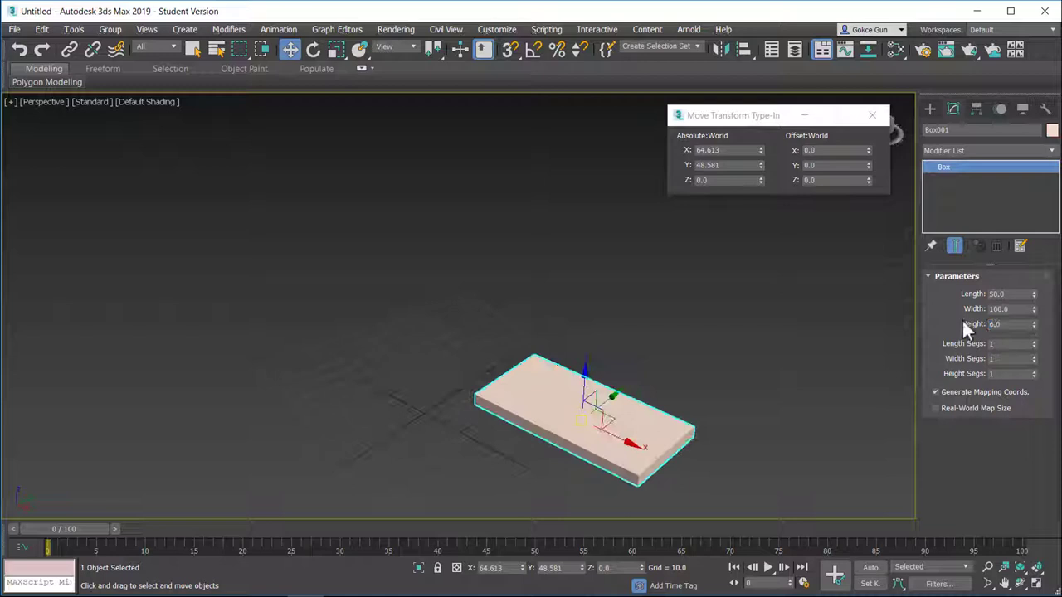
click(1001, 324)
text(3)
alt+middle_drag(740, 353, 521, 409)
click(800, 359)
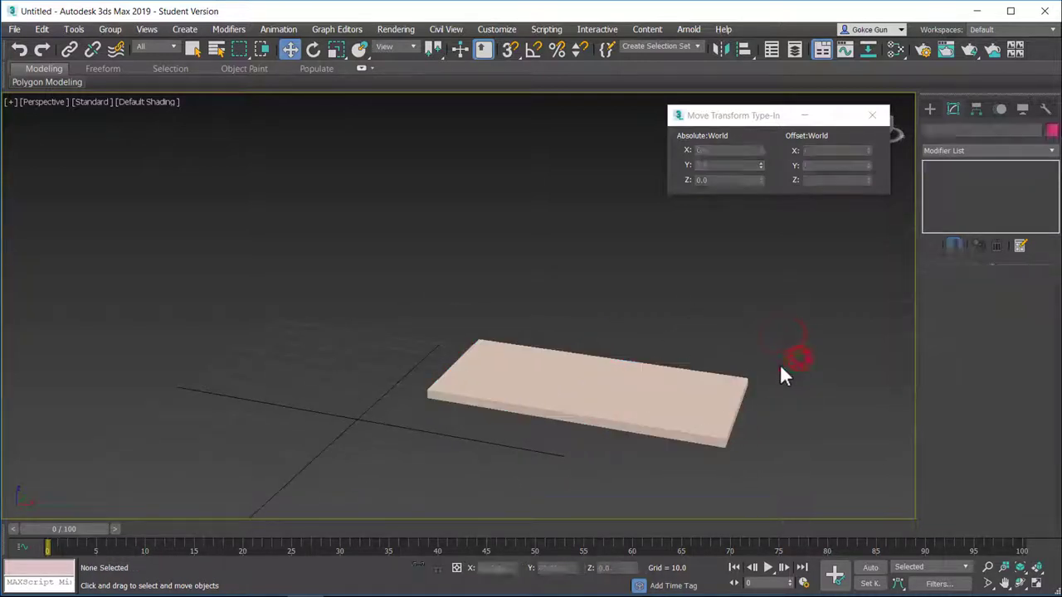
click(766, 369)
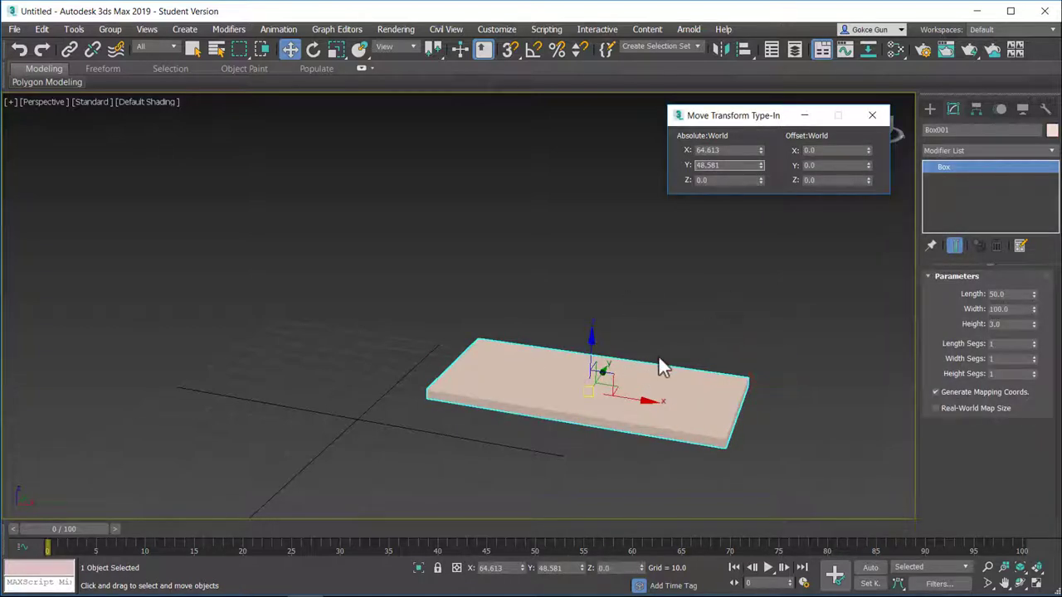
Zero the slab's X and Y positions to centre it on the origin.
right_click(523, 568)
right_click(583, 568)
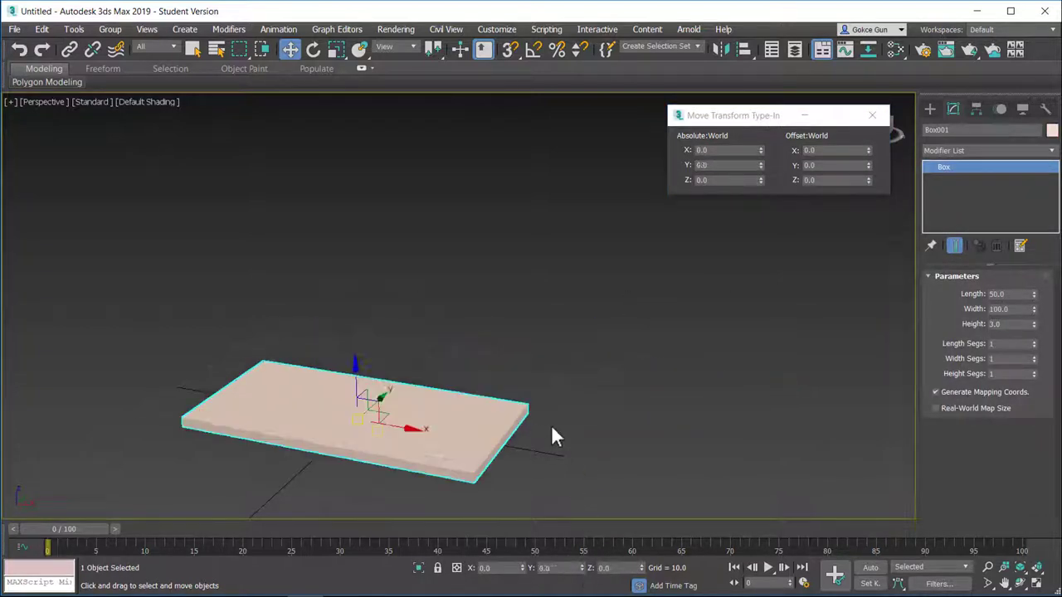
alt+middle_drag(467, 398, 479, 375)
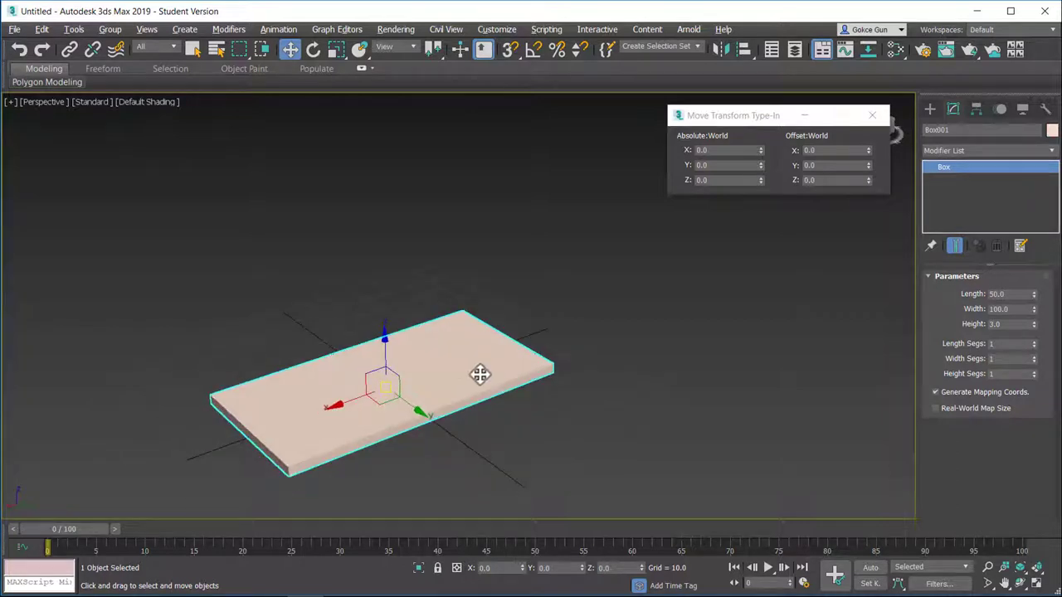
scroll(494, 370, down, 2)
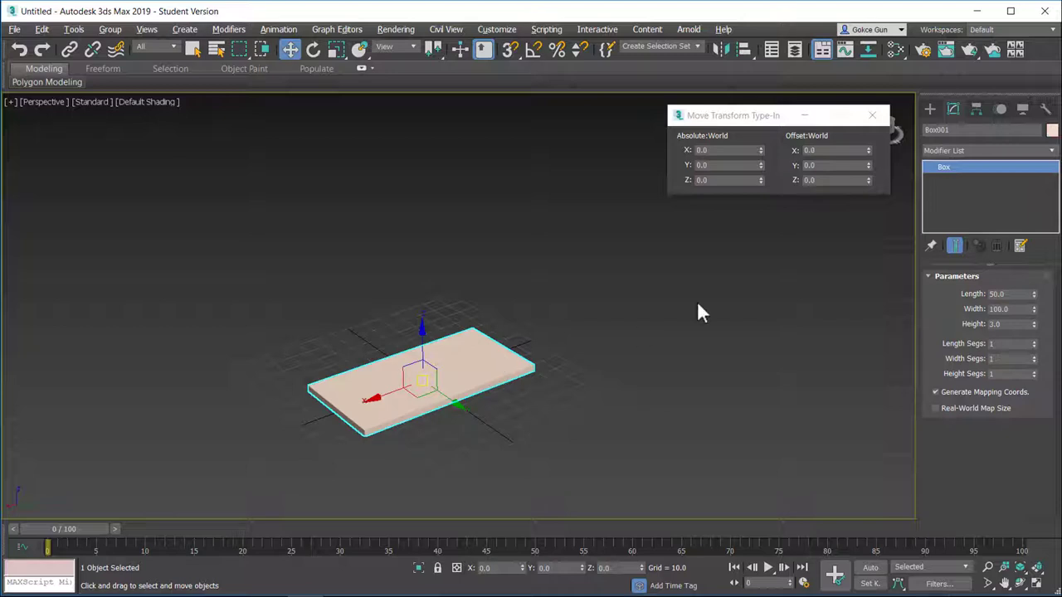
click(929, 113)
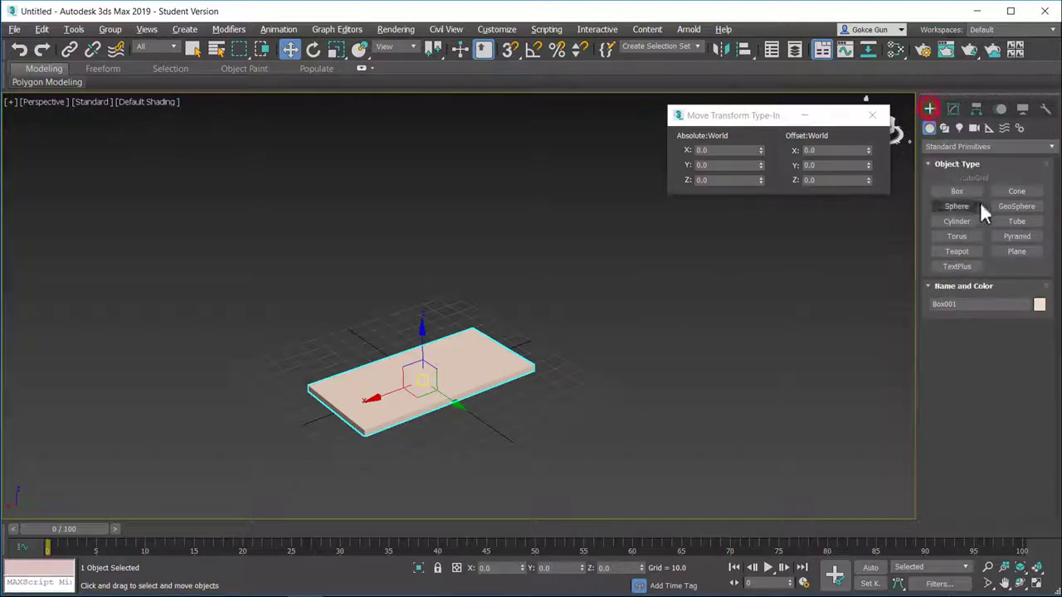
Create a teapot beside the shelf and zero its X and Y positions.
click(959, 251)
drag(621, 362, 658, 368)
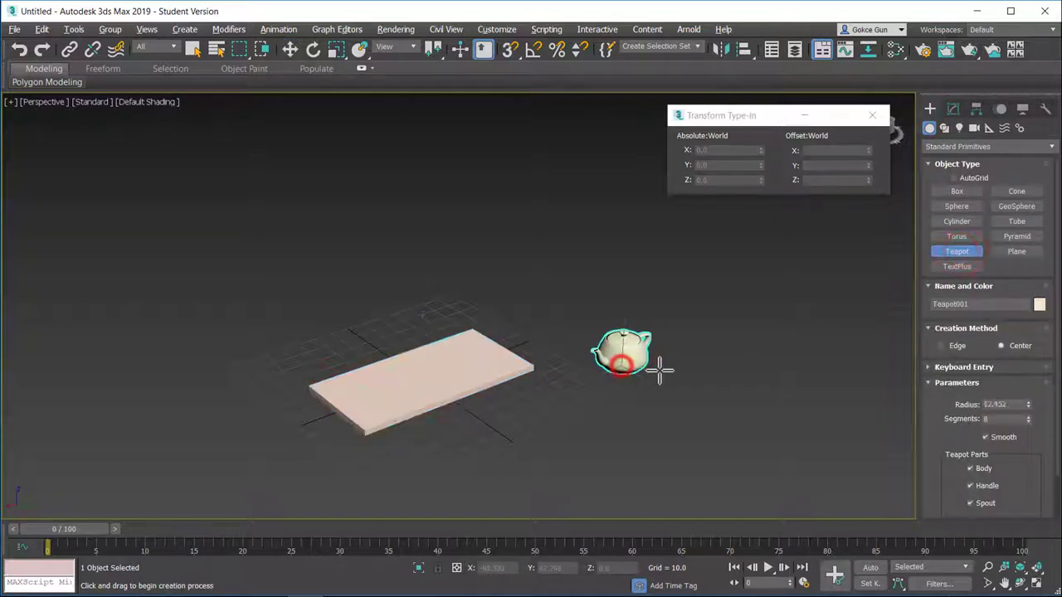
right_click(659, 367)
click(952, 109)
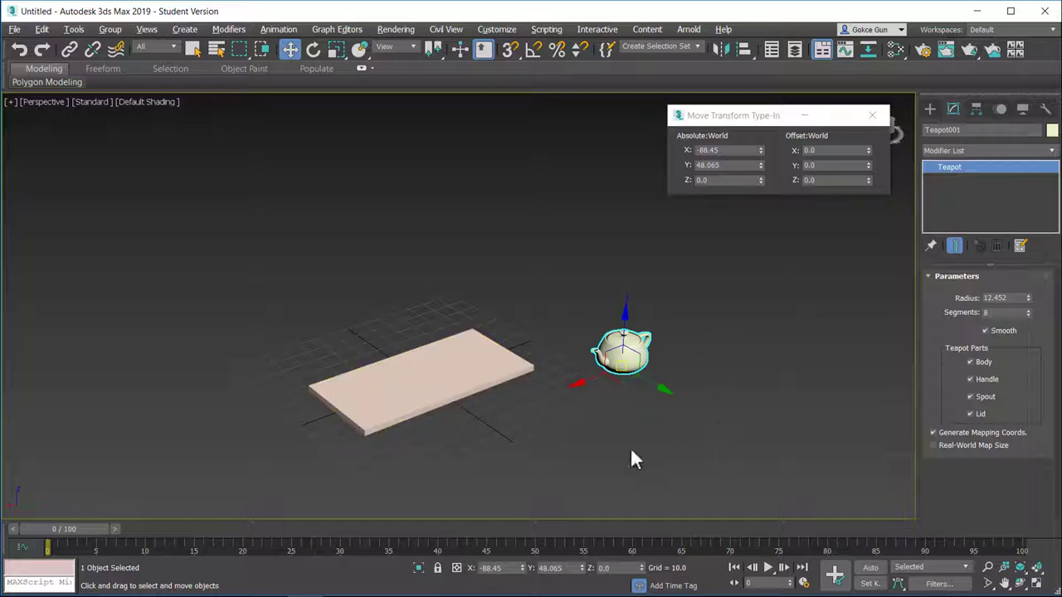
right_click(525, 568)
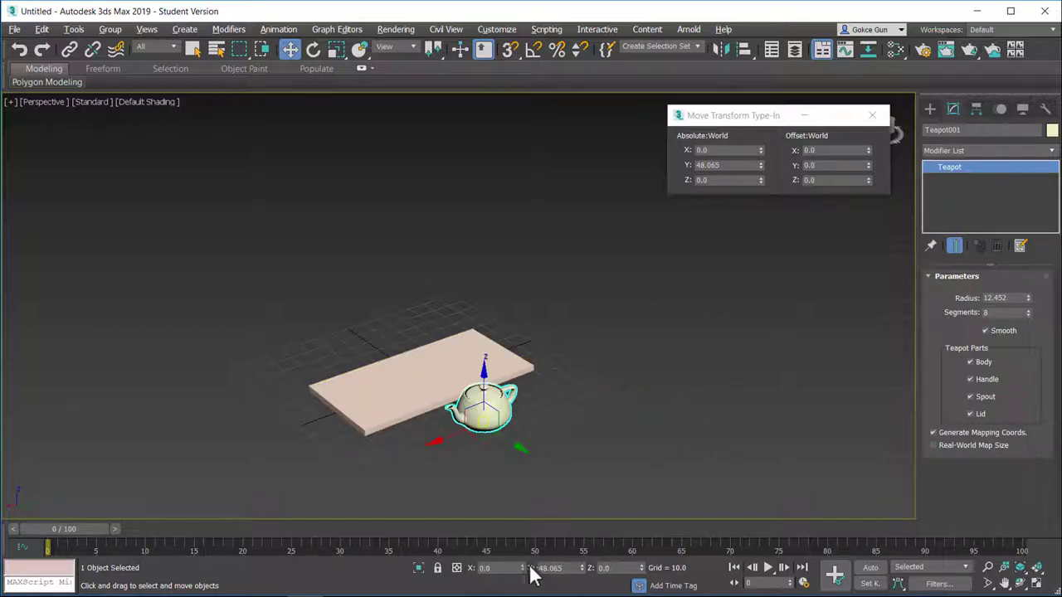
right_click(583, 571)
Try a Z height of 6 for the teapot and check it from a low view.
click(614, 569)
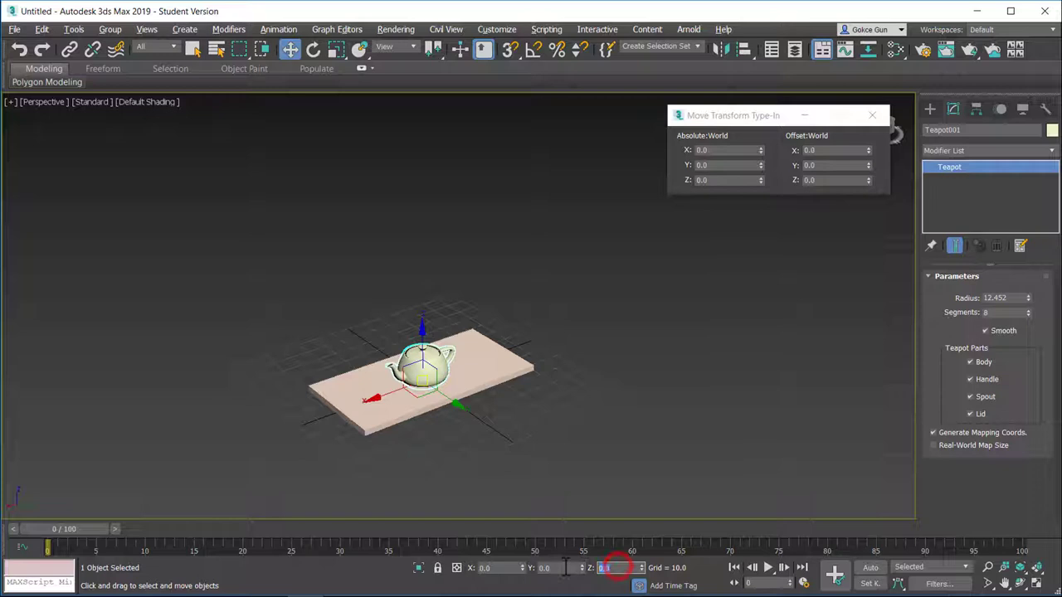
text(6)
key(Return)
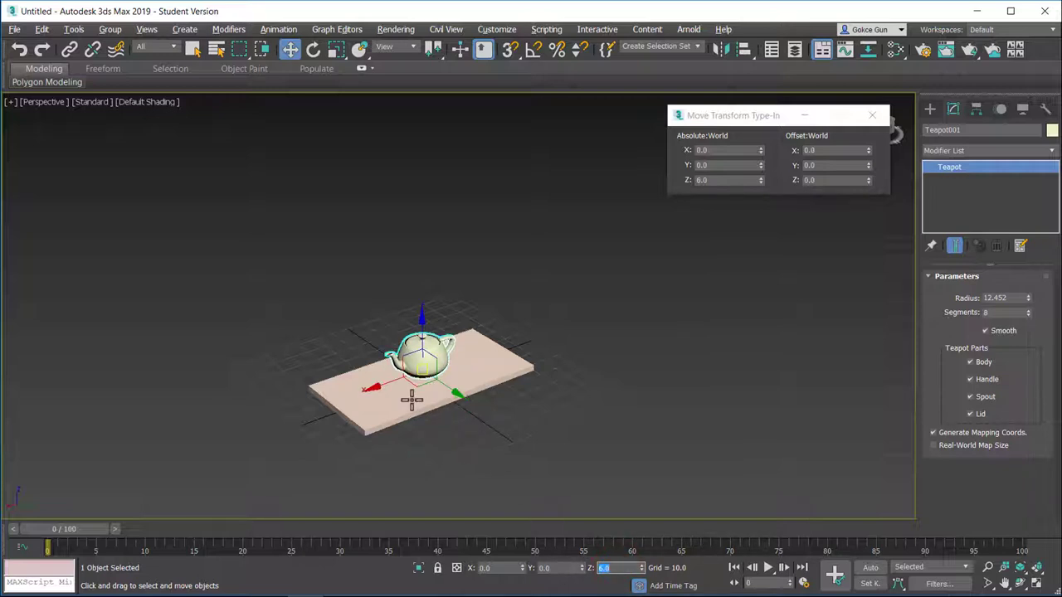
alt+middle_drag(412, 400, 526, 379)
scroll(422, 417, up, 5)
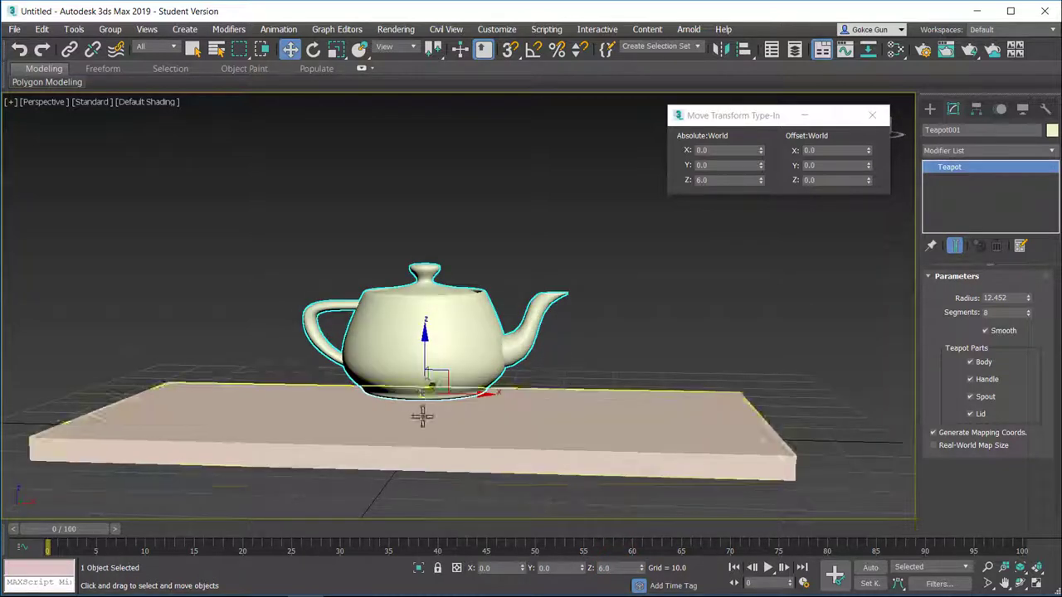
scroll(597, 410, up, 3)
click(598, 410)
scroll(662, 309, up, 2)
key(ctrl+z)
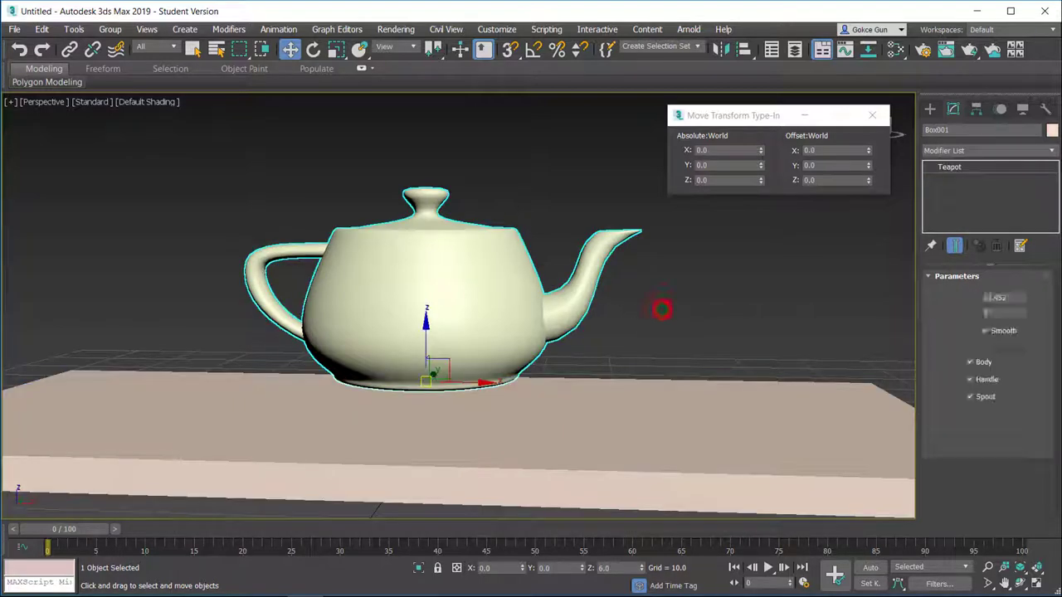
Lower the teapot to Z 3 so it rests on the shelf top.
click(622, 567)
text(3)
key(Return)
alt+middle_drag(521, 497, 516, 356)
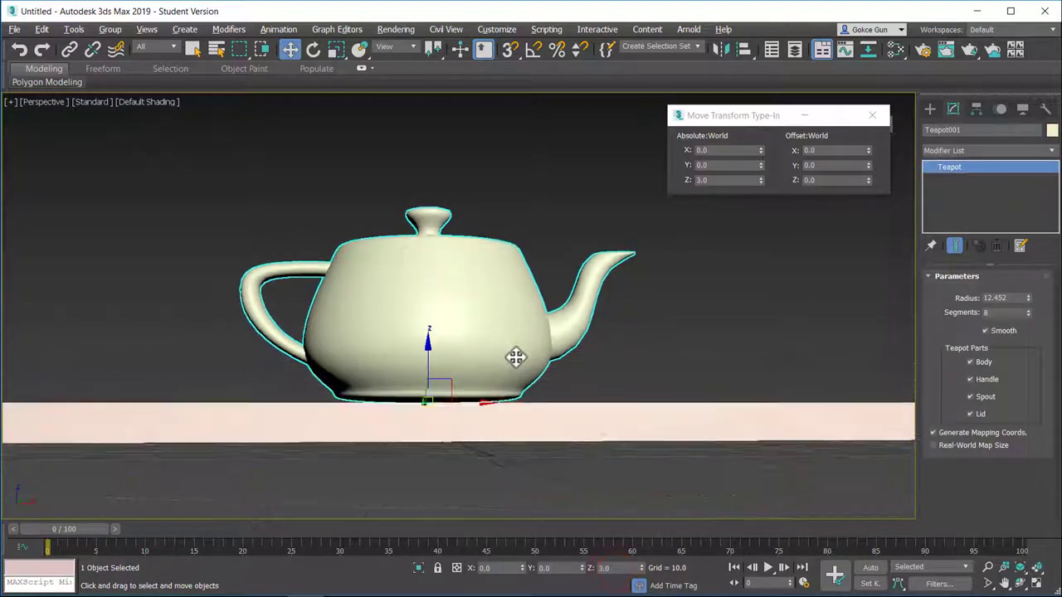
scroll(516, 357, down, 6)
click(615, 292)
scroll(581, 412, down, 2)
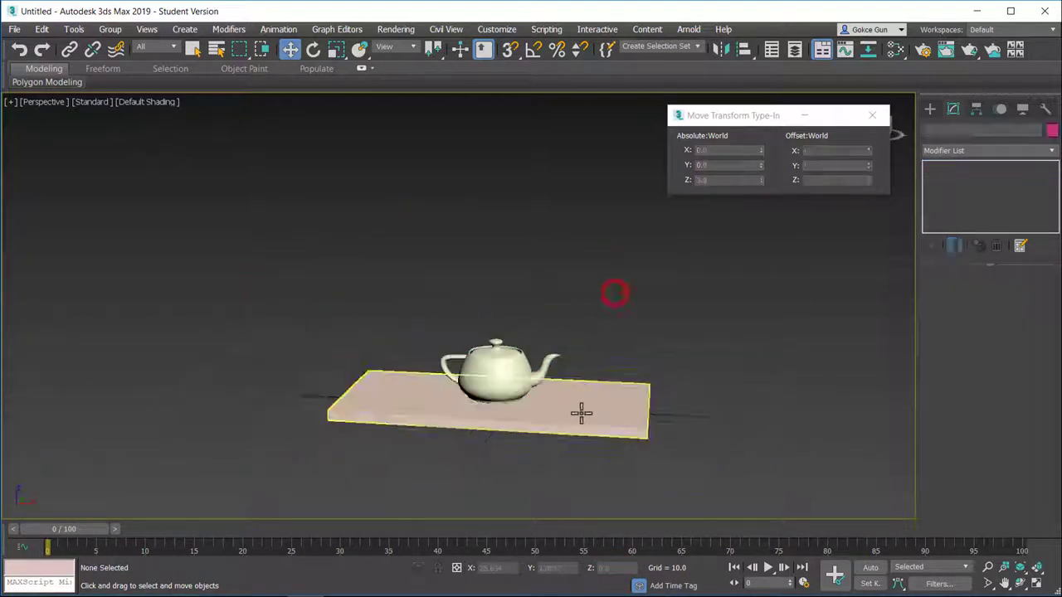
alt+middle_drag(580, 413, 490, 373)
click(490, 372)
click(541, 428)
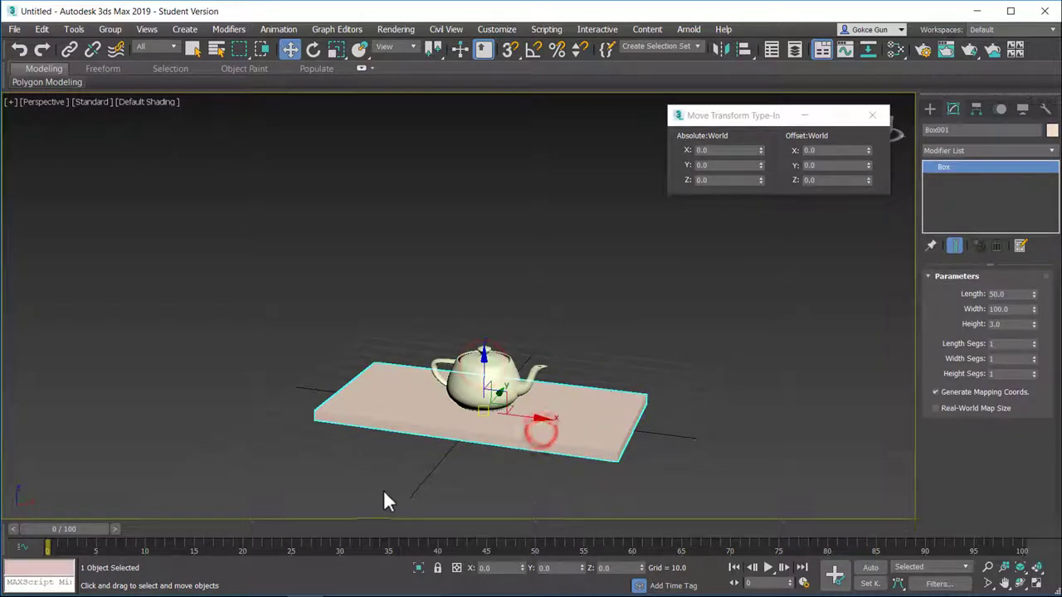
scroll(469, 428, down, 3)
click(569, 362)
click(517, 408)
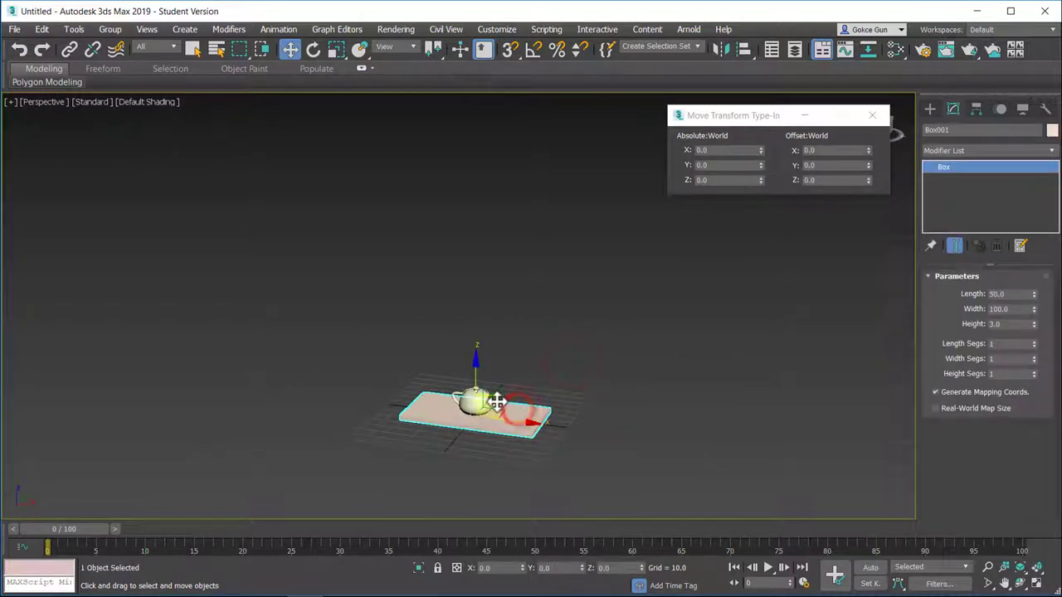
drag(496, 402, 680, 440)
click(676, 433)
alt+middle_drag(737, 434, 753, 446)
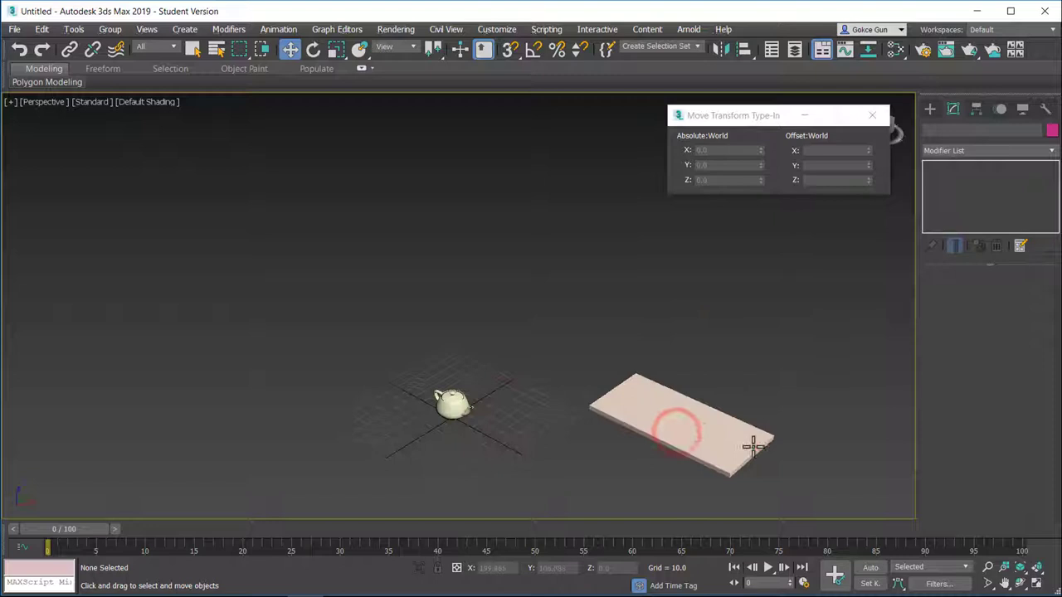
drag(808, 483, 661, 405)
drag(716, 429, 750, 374)
click(802, 324)
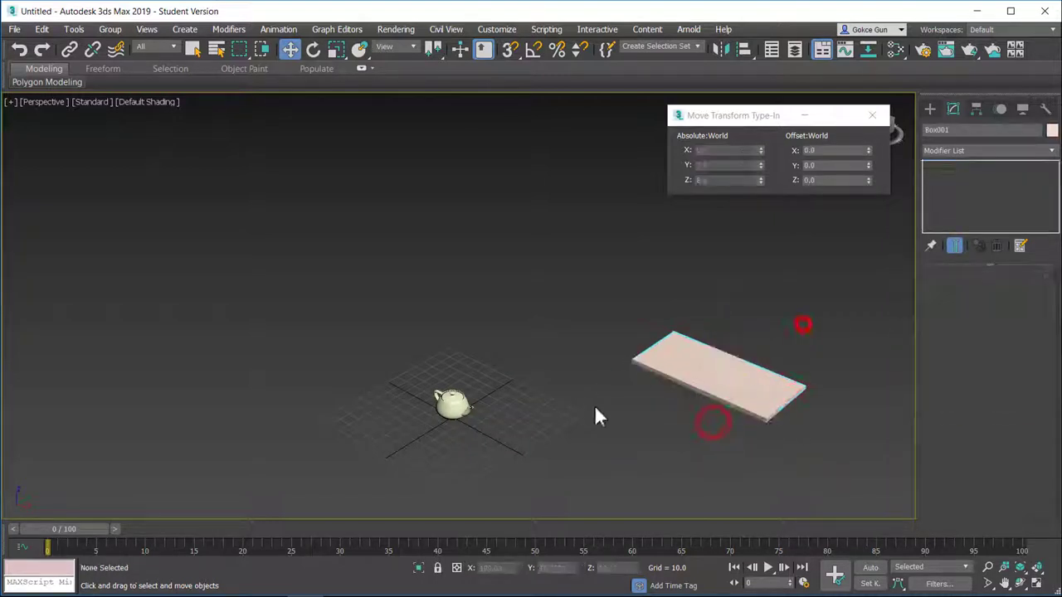
drag(472, 436, 426, 401)
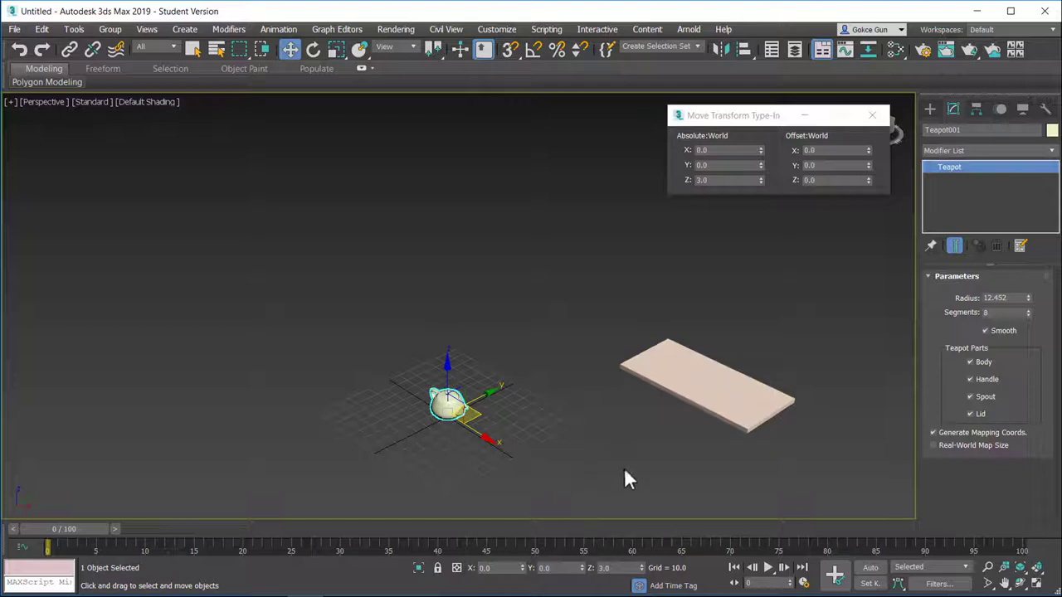
click(714, 403)
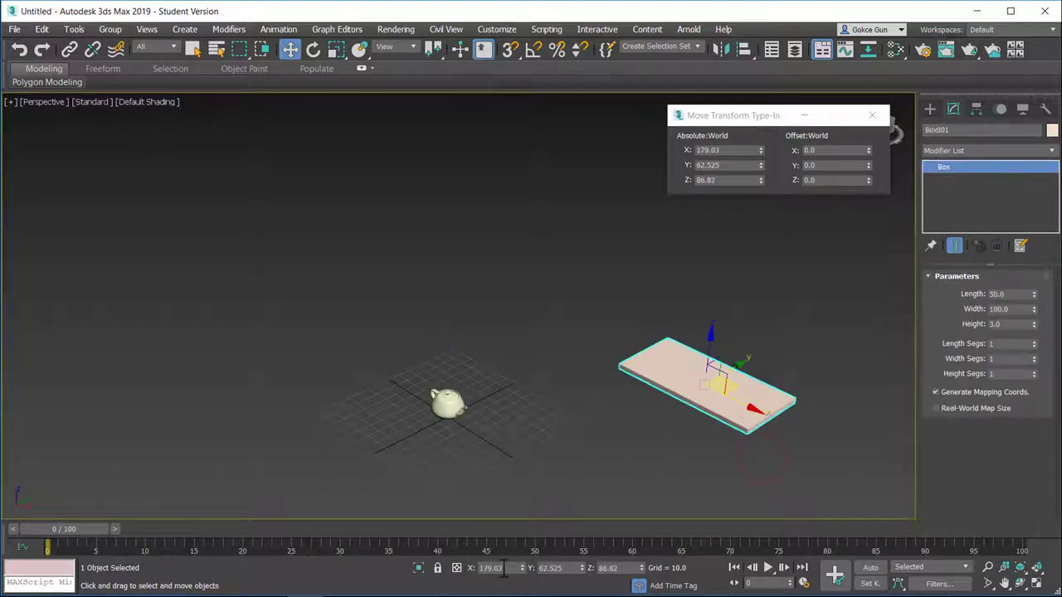
key(ctrl+z)
click(640, 366)
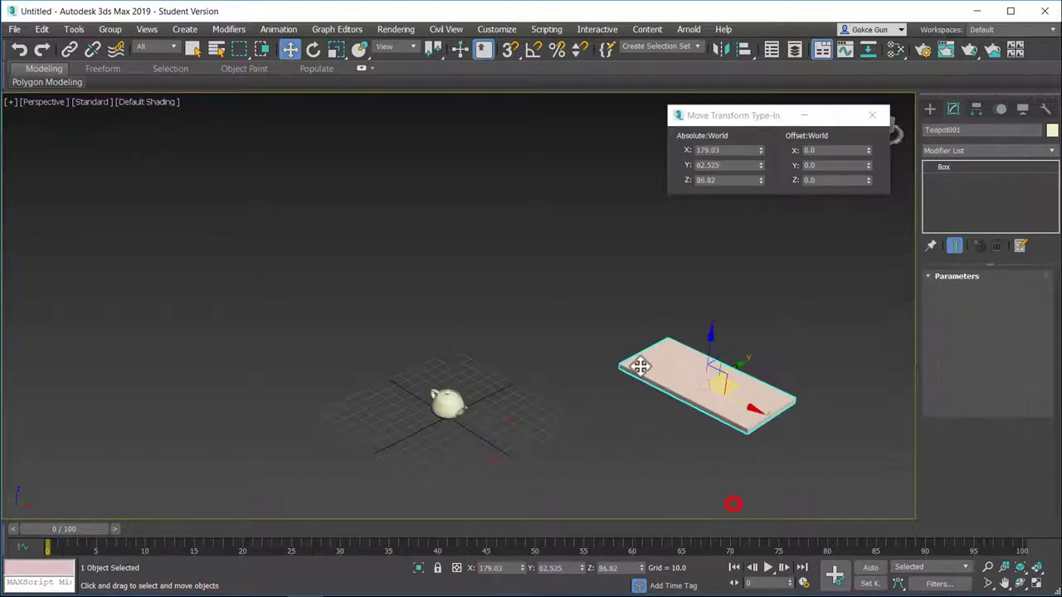
click(458, 410)
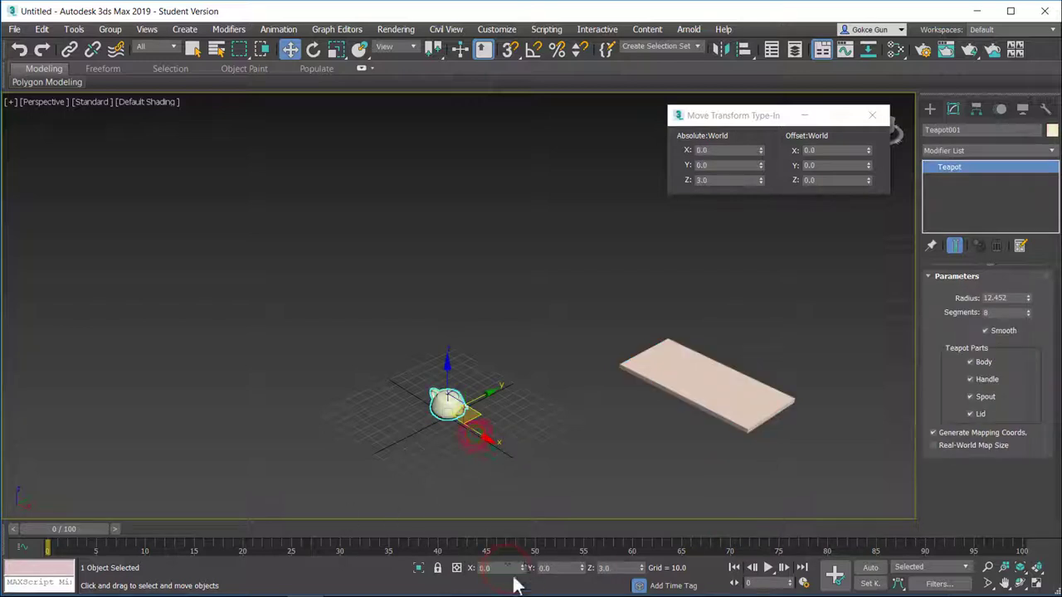
click(595, 442)
click(721, 427)
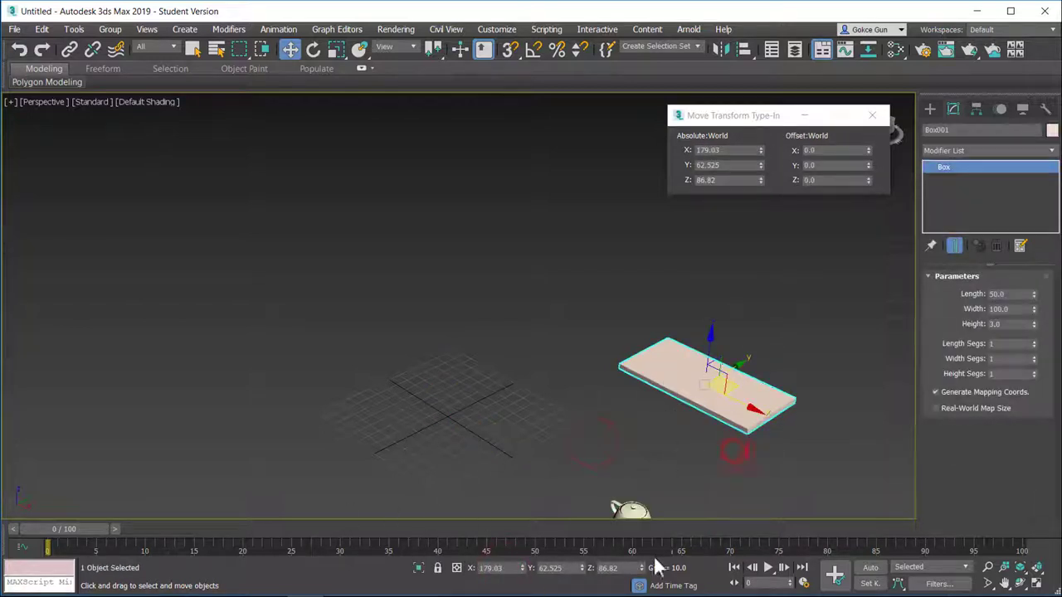
click(637, 498)
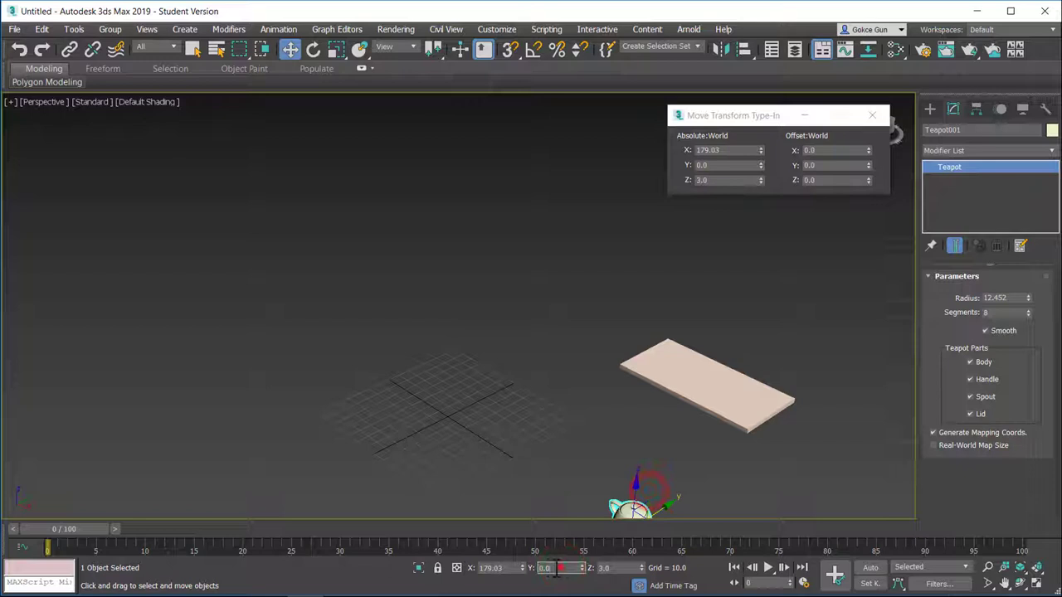
click(489, 403)
click(751, 399)
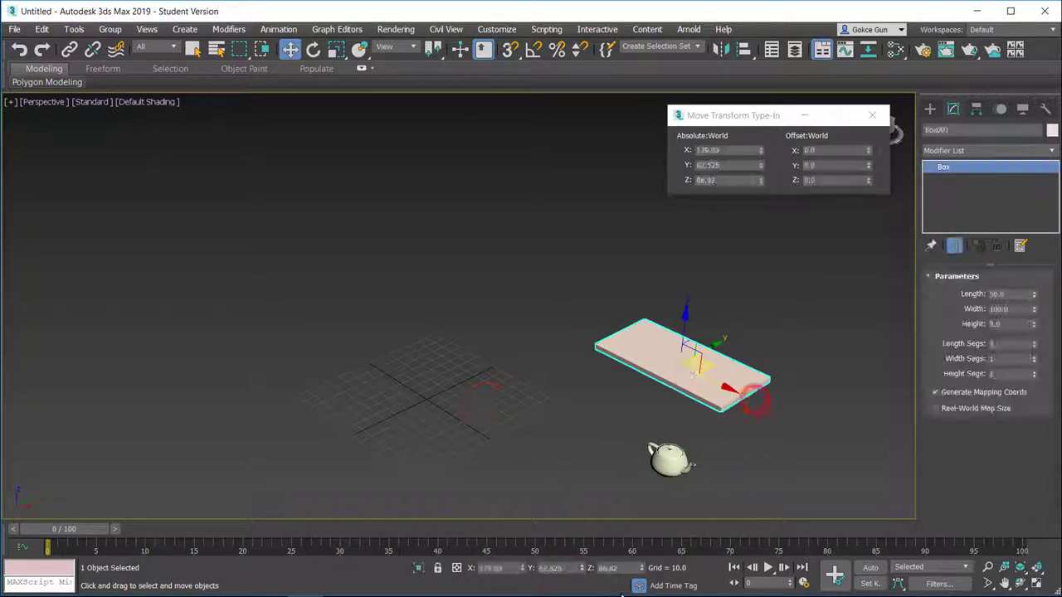
click(614, 425)
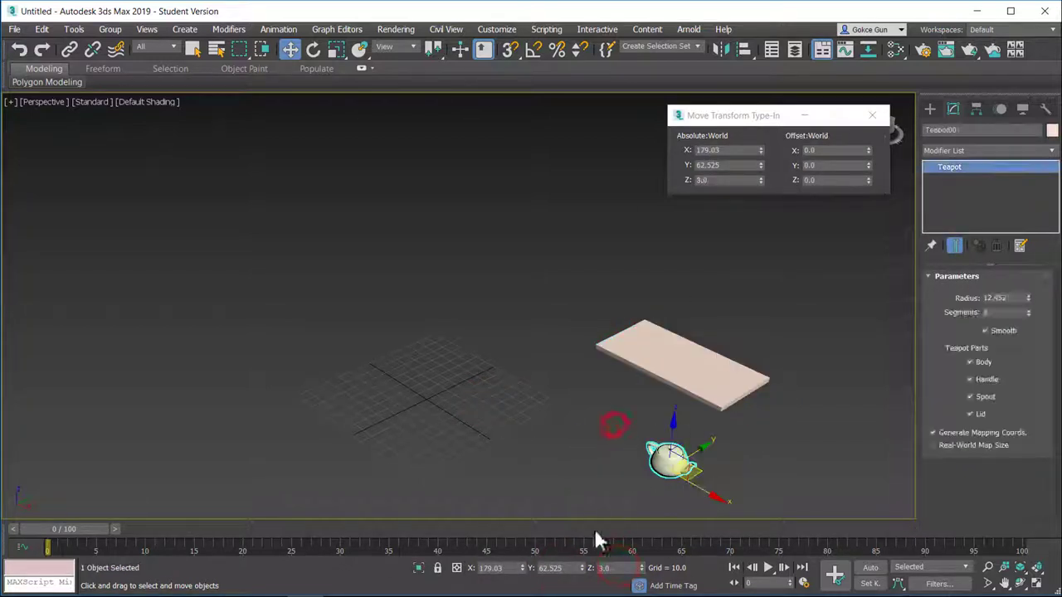
double_click(618, 568)
text(10)
key(Return)
click(498, 417)
alt+middle_drag(498, 418, 623, 406)
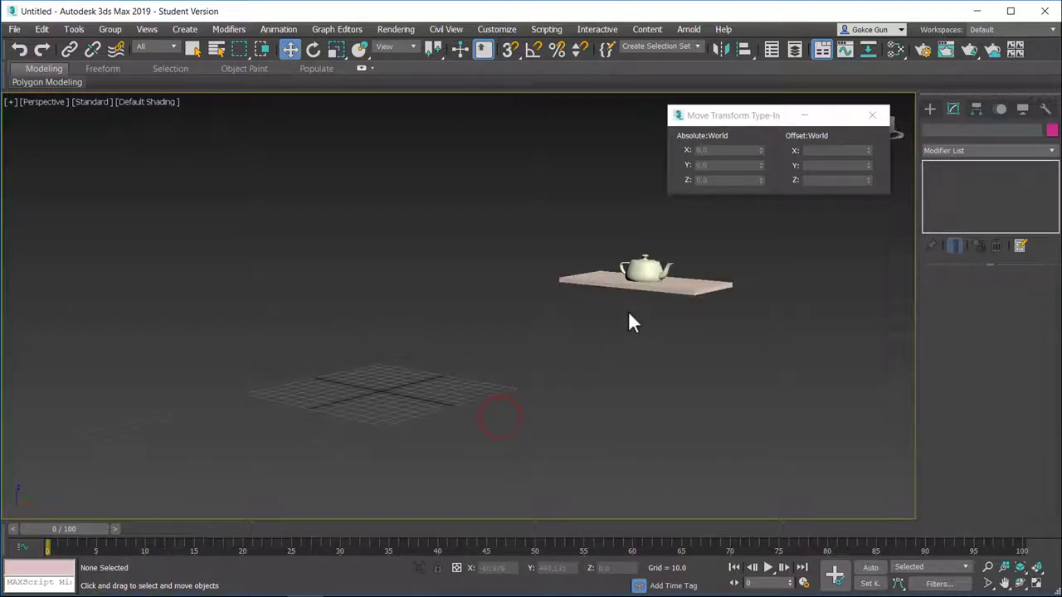
key(shift+z)
key(ctrl+z)
key(ctrl+z)
key(ctrl+z)
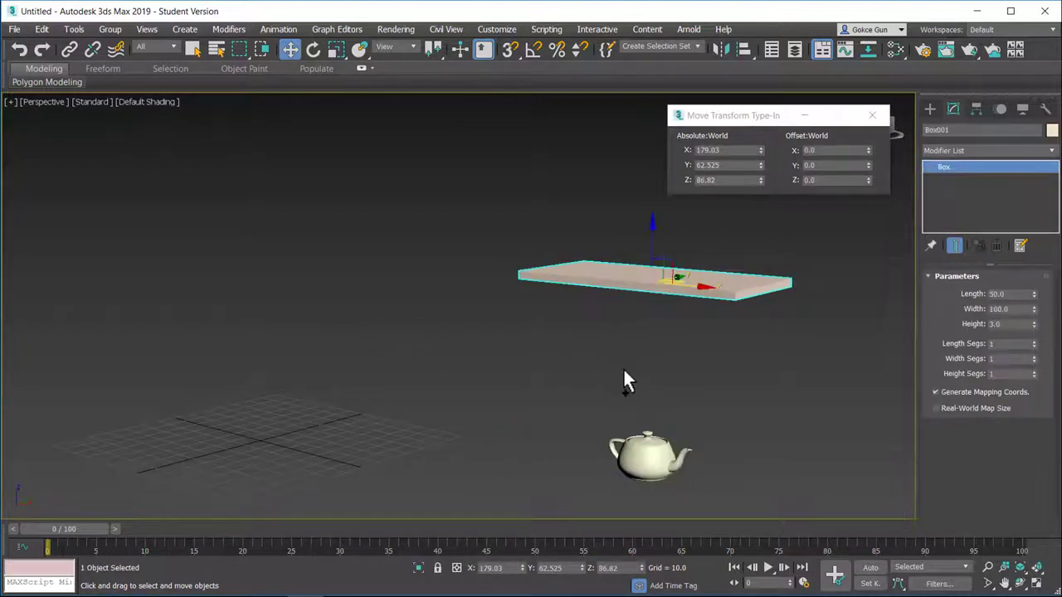
key(ctrl+z)
key(ctrl+z)
key(ctrl+z)
key(ctrl+z)
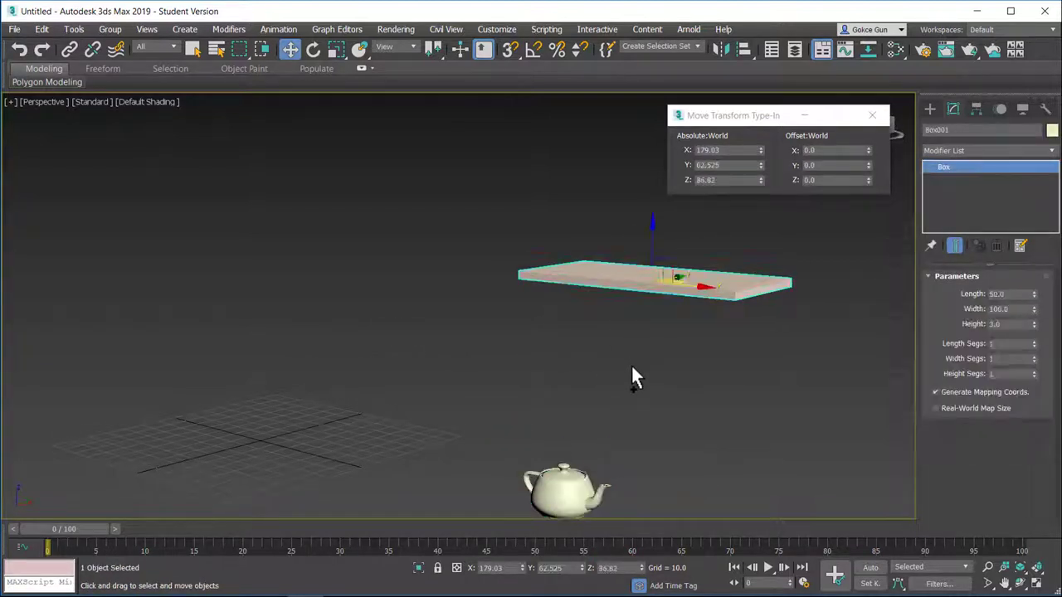
key(ctrl+z)
key(ctrl+z)
key(shift+z)
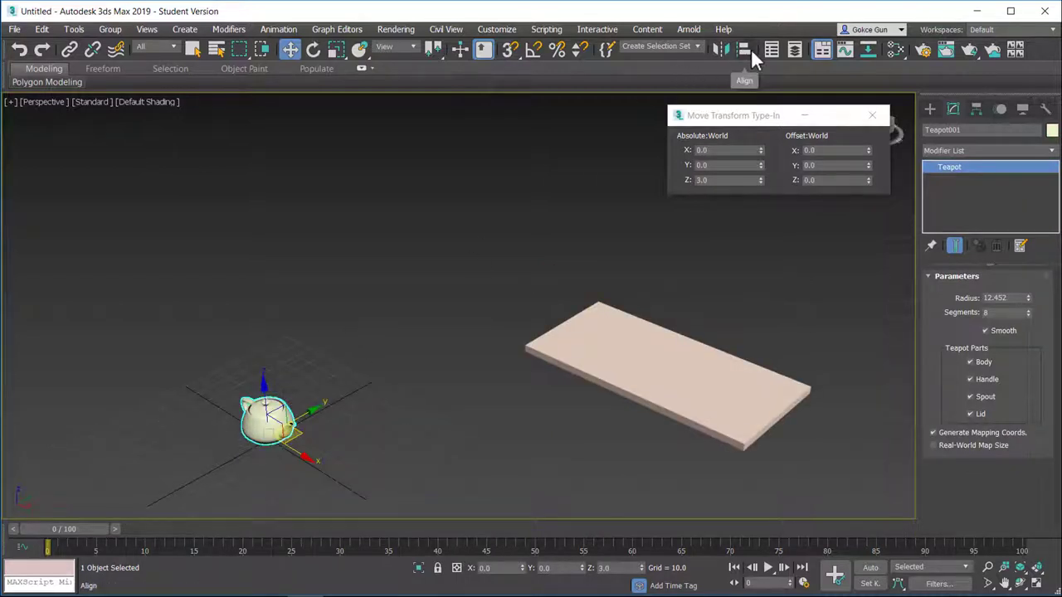
Align Teapot001 to the shelf using Center to Center on X, Y and Z Position.
click(749, 51)
click(722, 397)
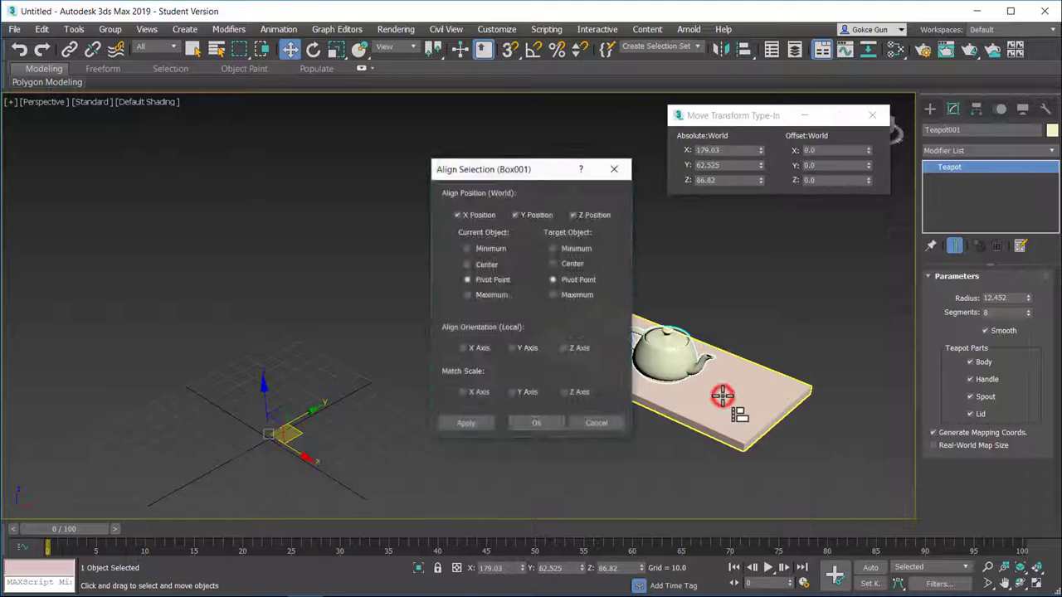
drag(488, 170, 367, 158)
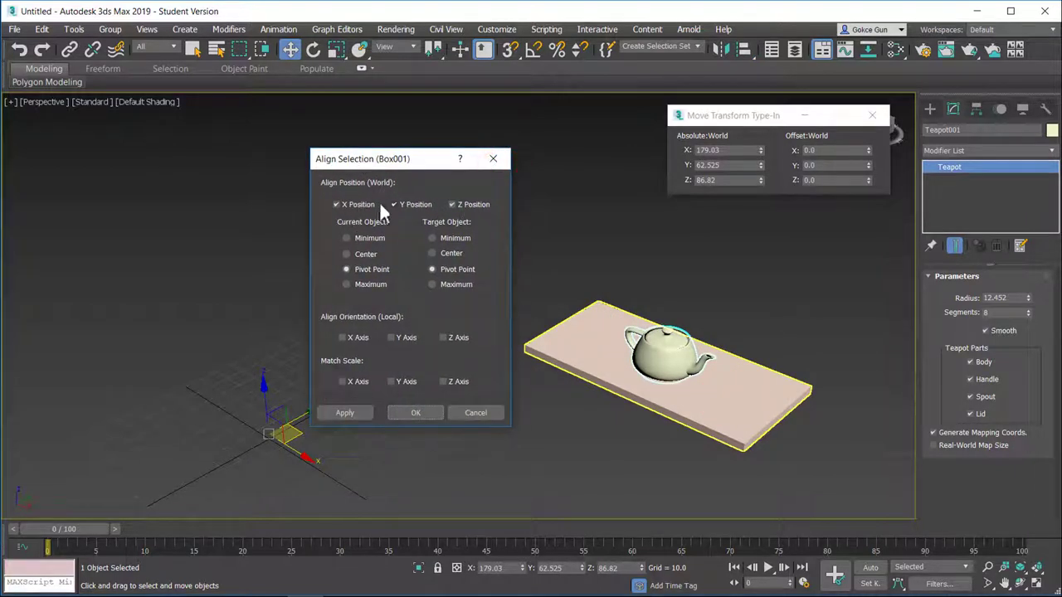
click(365, 254)
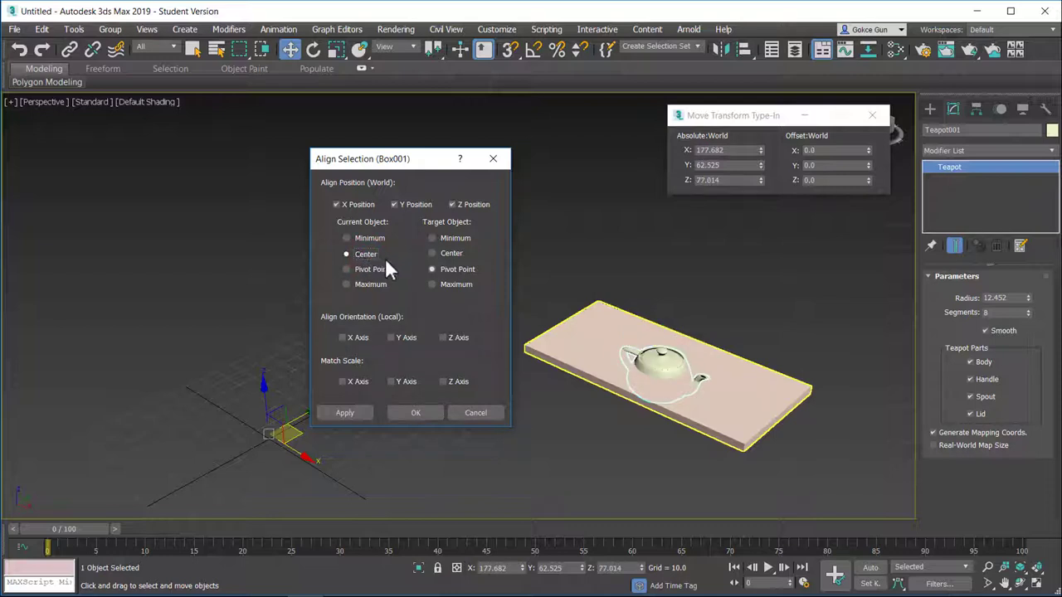
click(449, 254)
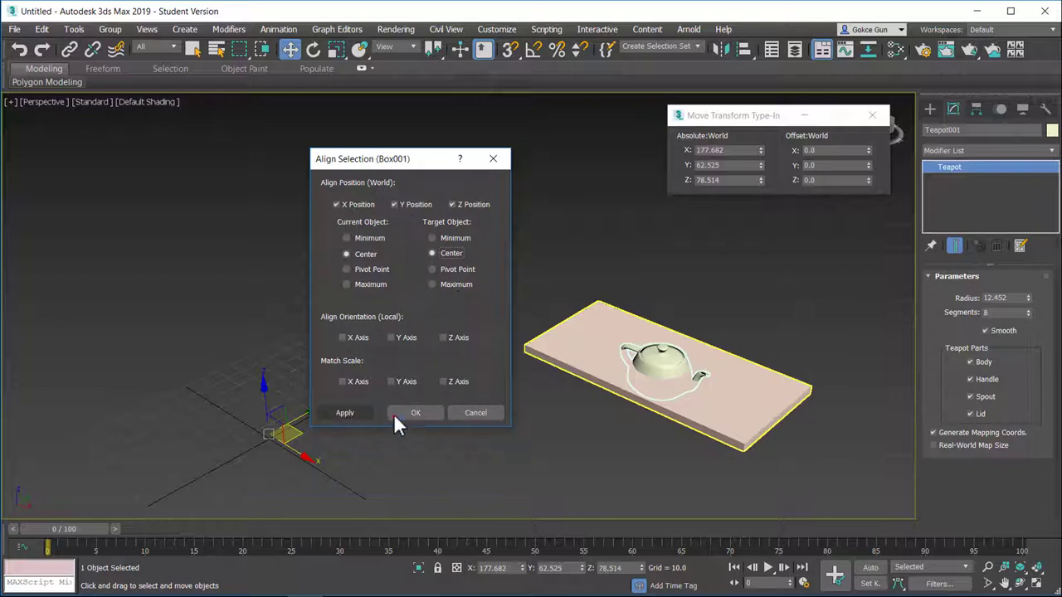
click(415, 412)
alt+middle_drag(650, 431, 690, 438)
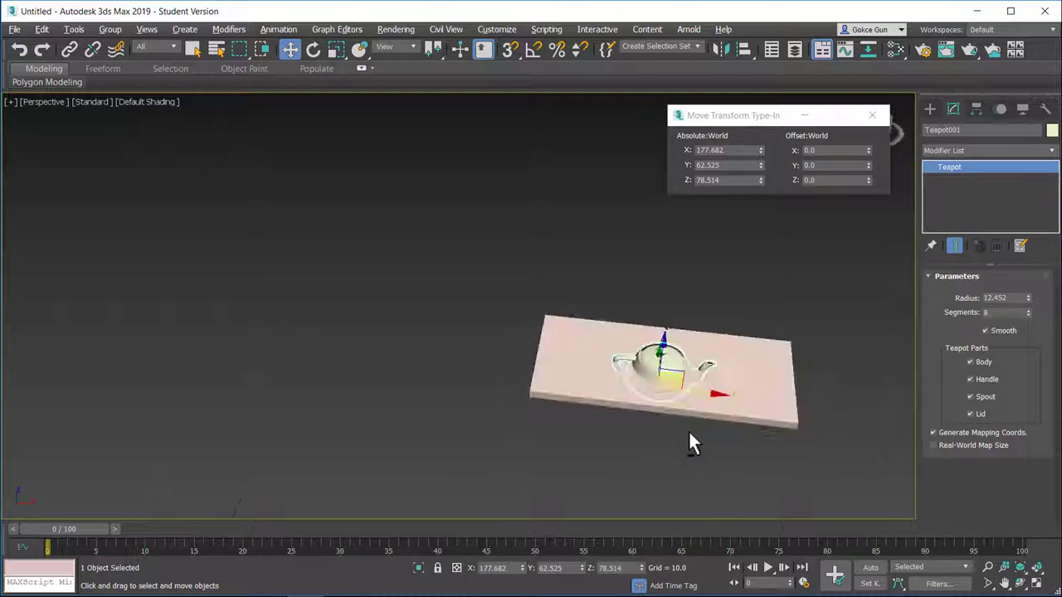
Align the teapot's minimum Z to the shelf's maximum so it sits on top, Z only.
click(745, 50)
click(766, 358)
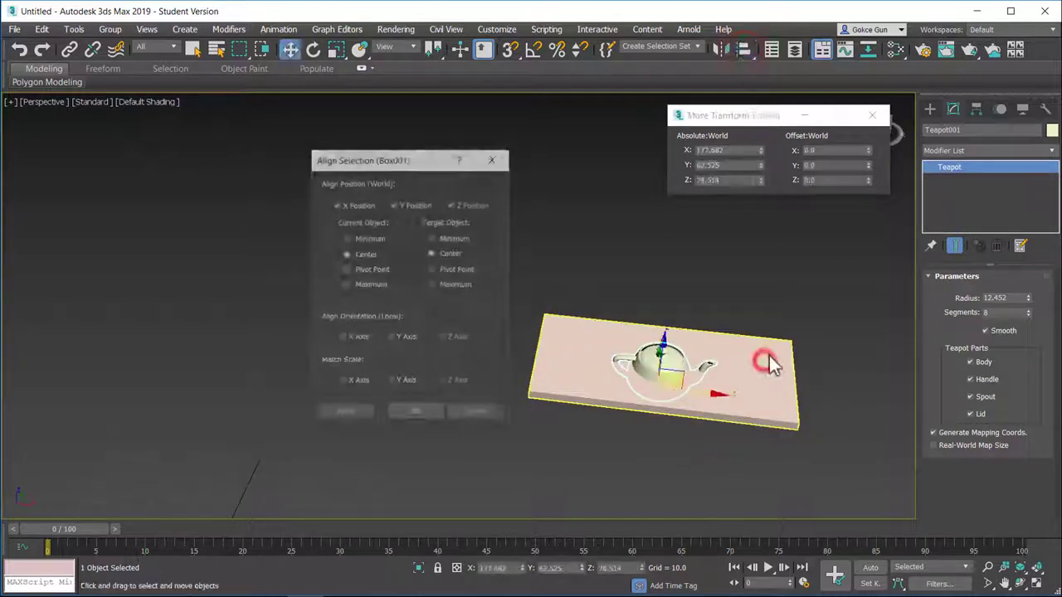
click(416, 204)
click(357, 204)
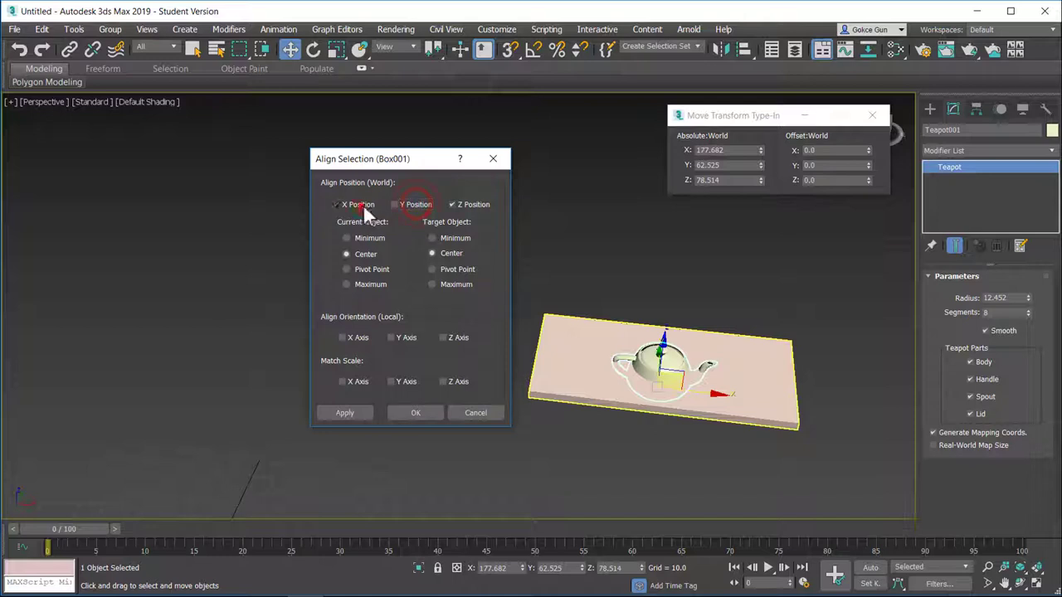
click(369, 238)
click(456, 284)
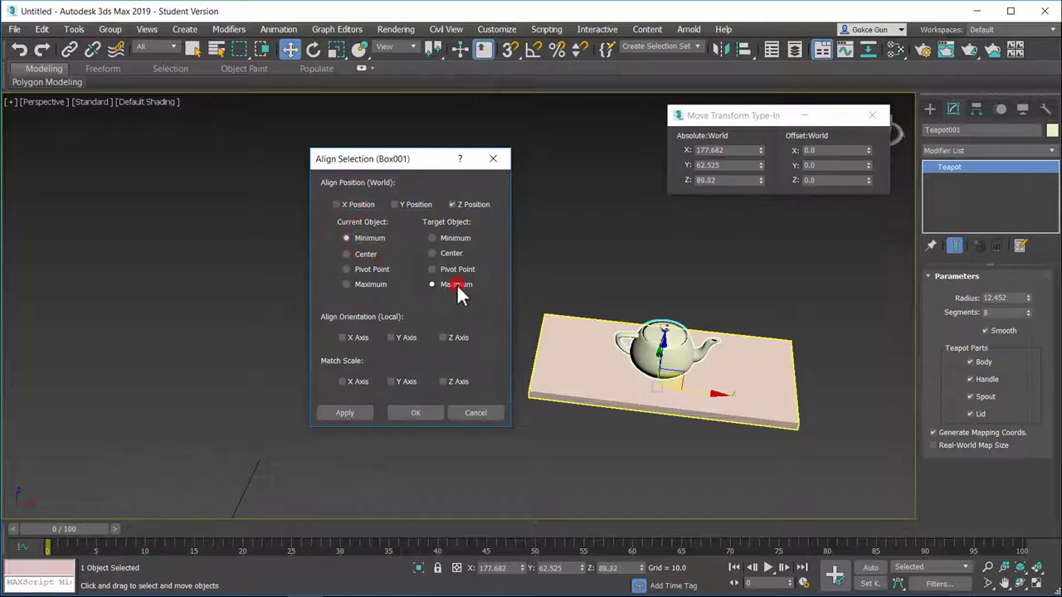
click(407, 413)
Orbit to a low side view to check the teapot on the shelf, then select the shelf board.
alt+middle_drag(763, 380, 684, 342)
scroll(628, 356, up, 5)
click(606, 263)
key(ctrl+z)
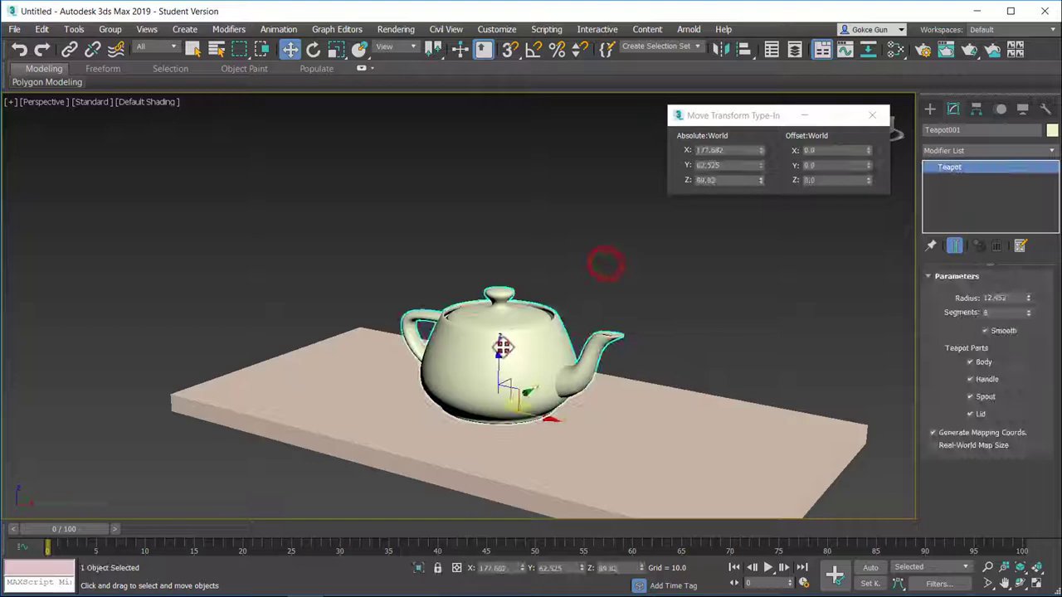
scroll(540, 355, up, 6)
scroll(699, 374, down, 7)
click(705, 375)
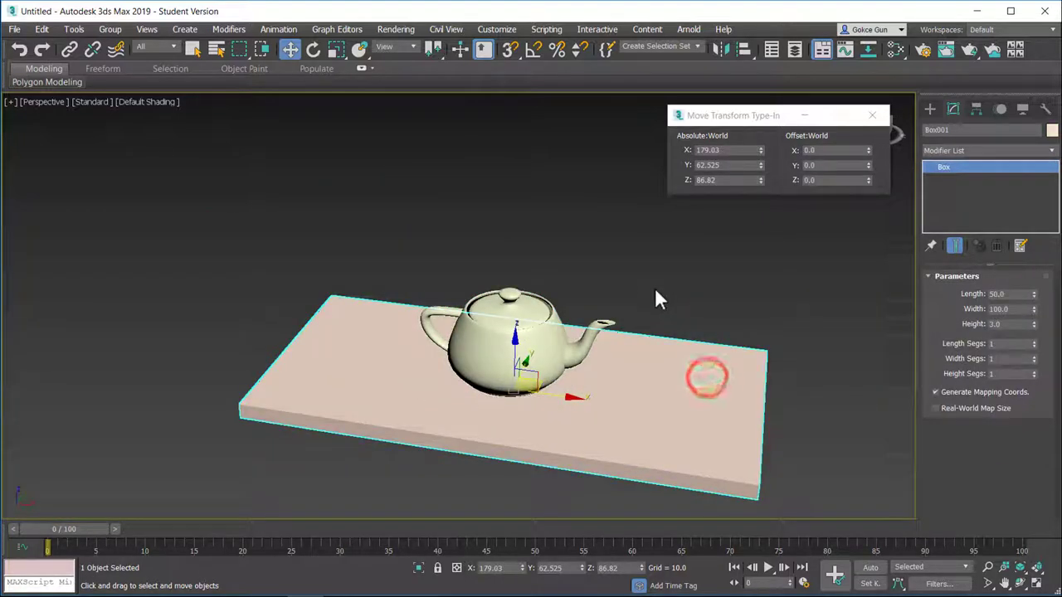
Reset the teapot's position to X 0, Y 0, Z 0.
click(654, 299)
key(ctrl+z)
key(ctrl+z)
scroll(655, 292, down, 4)
right_click(521, 569)
right_click(582, 569)
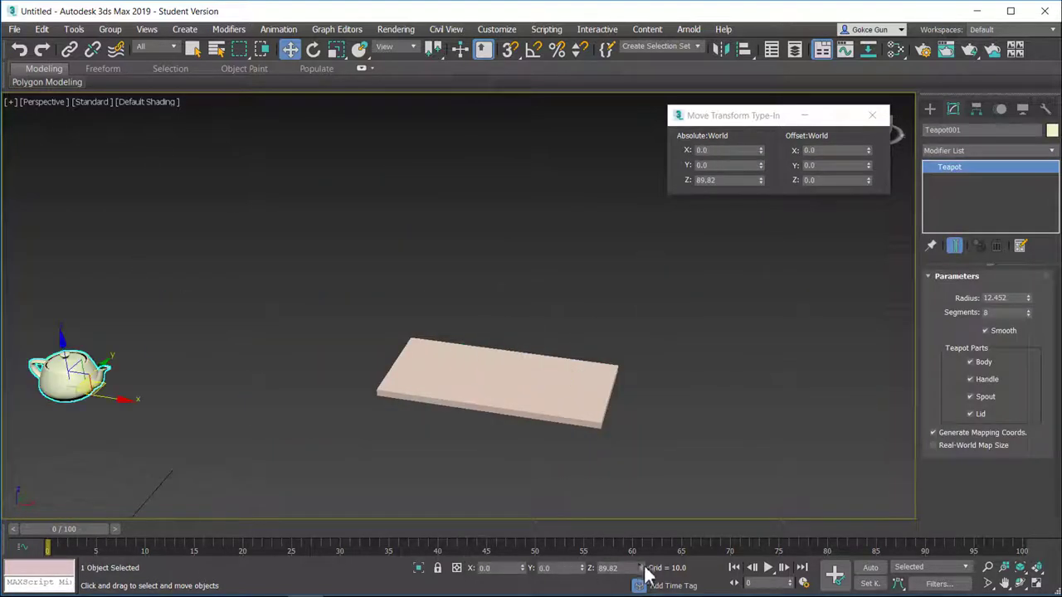
right_click(641, 568)
Delete the shelf board and frame the teapot up close from the side.
click(496, 355)
key(Delete)
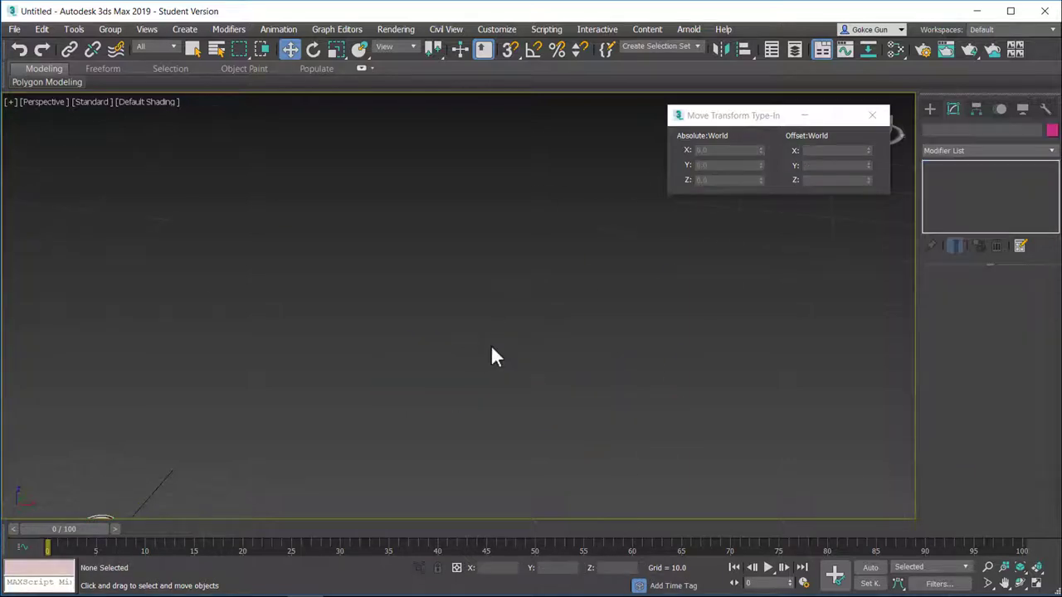
key(z)
alt+middle_drag(517, 339, 555, 403)
scroll(469, 402, down, 3)
mouse_move(470, 402)
alt+middle_down()
mouse_move(526, 379)
mouse_move(434, 419)
mouse_move(476, 417)
alt+middle_up()
click(522, 377)
key(z)
scroll(554, 401, down, 3)
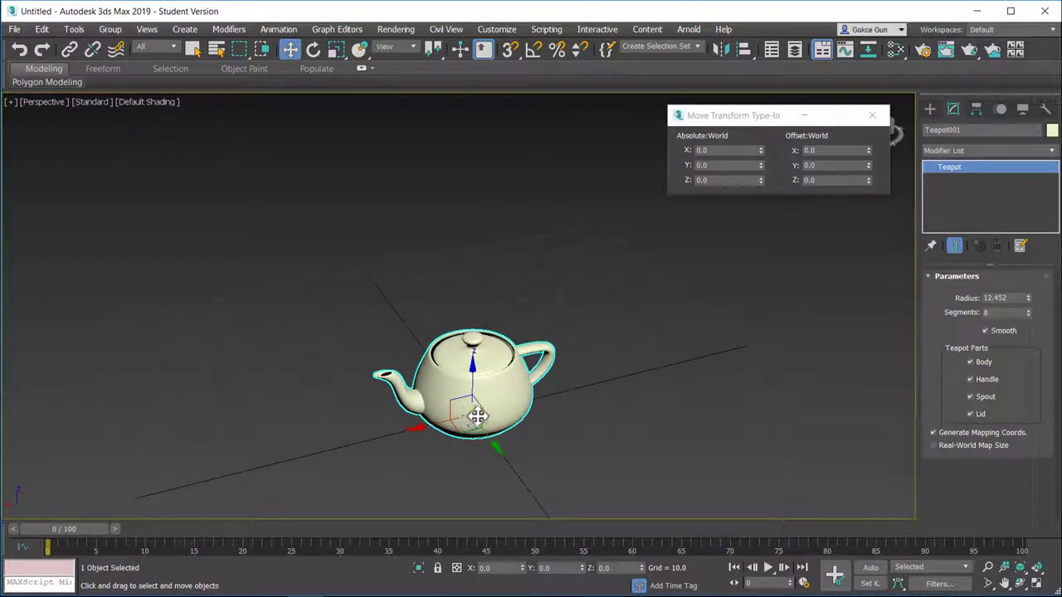
click(314, 49)
click(337, 50)
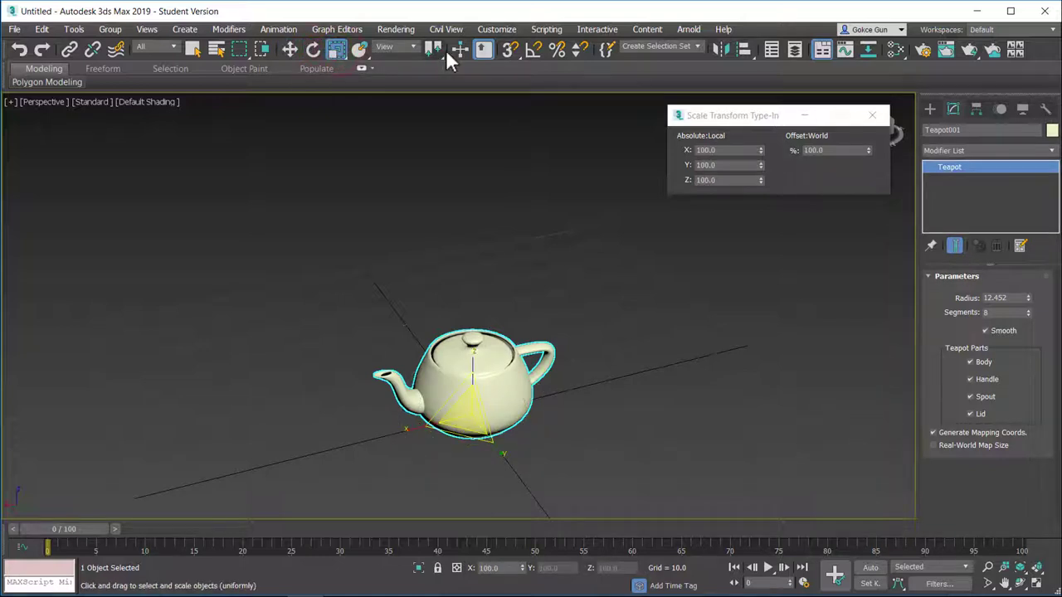
click(291, 50)
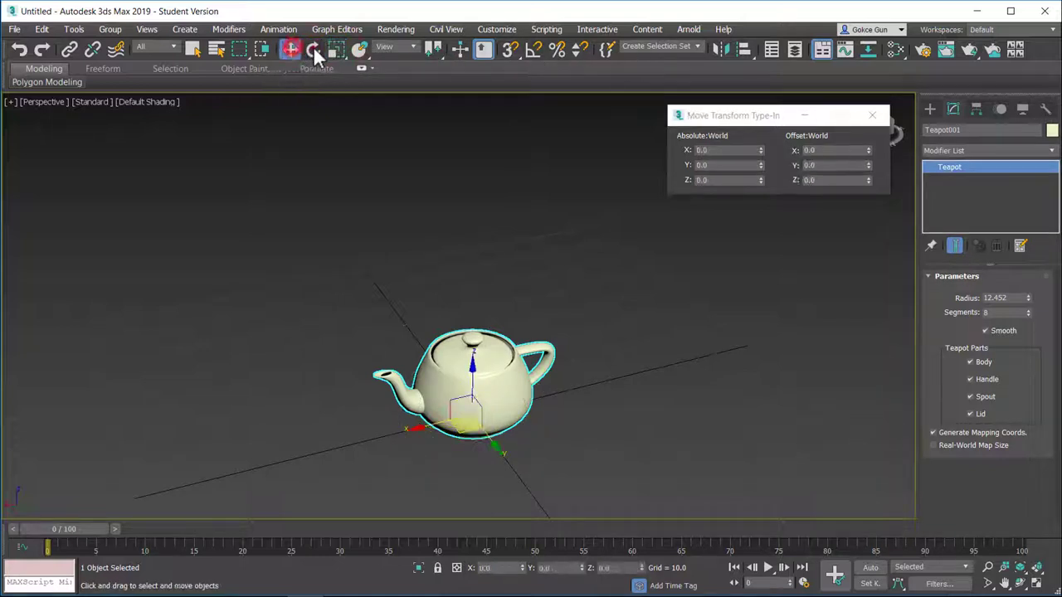
click(314, 49)
click(336, 49)
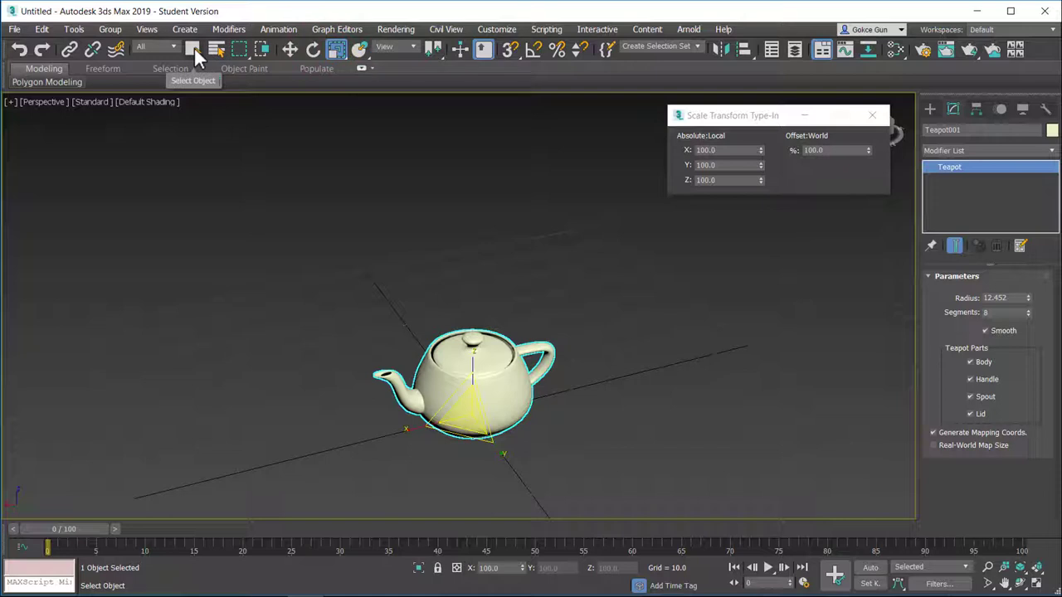
click(194, 46)
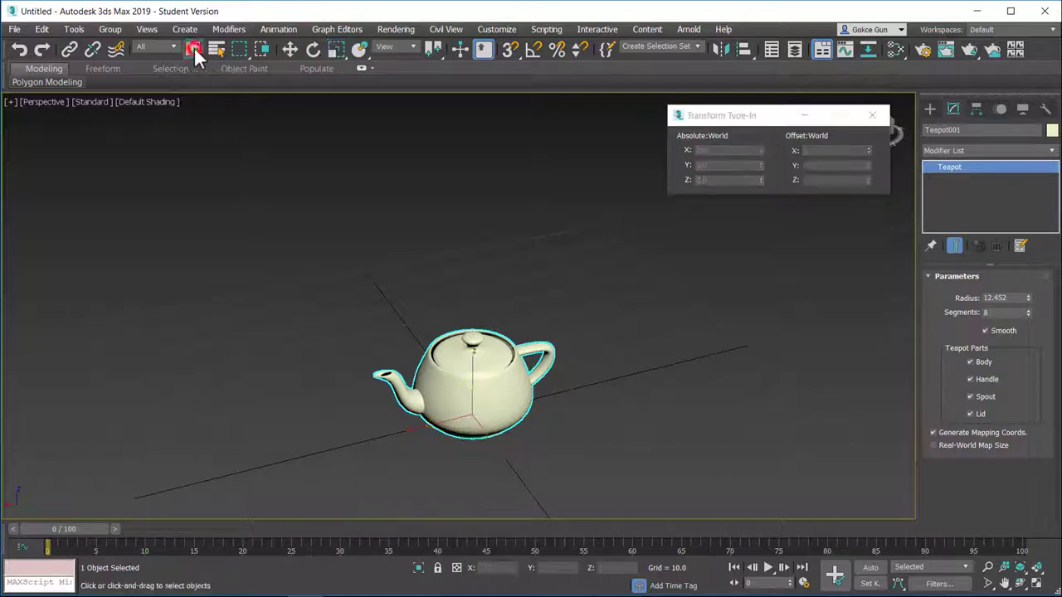
click(294, 53)
click(316, 50)
click(340, 50)
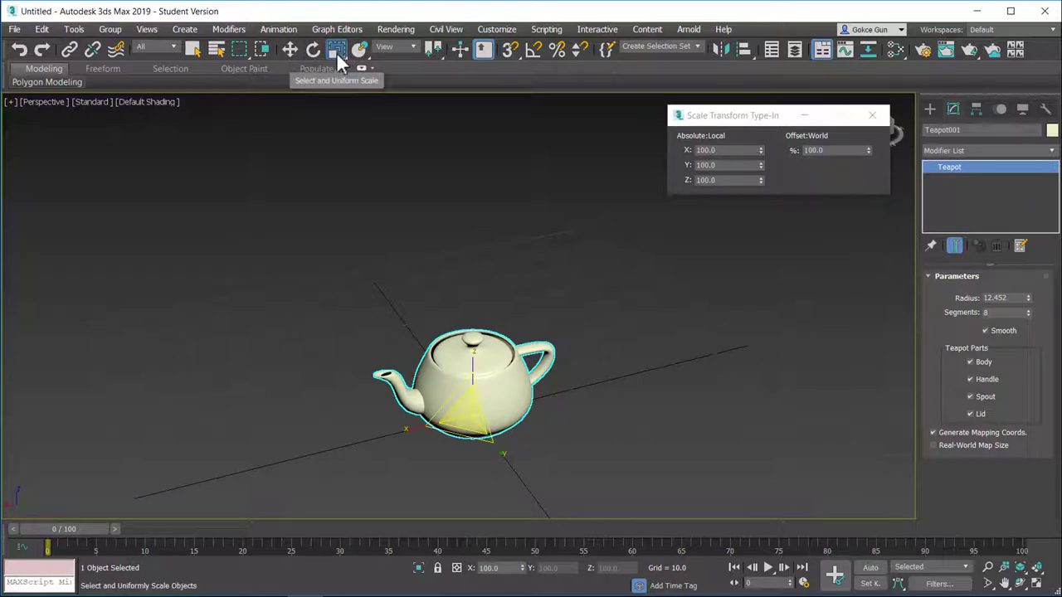
click(193, 50)
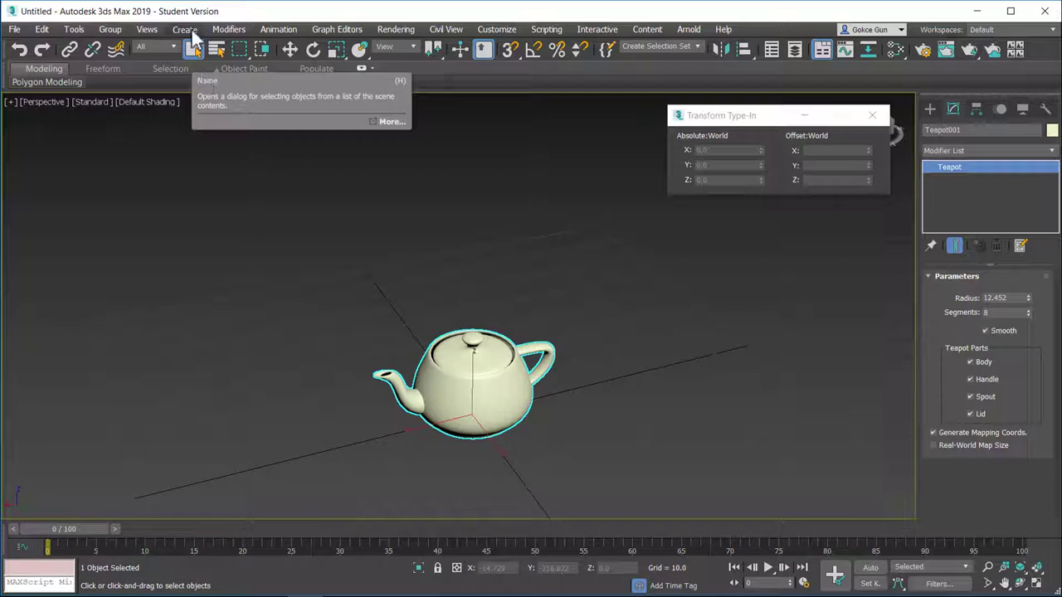
click(291, 51)
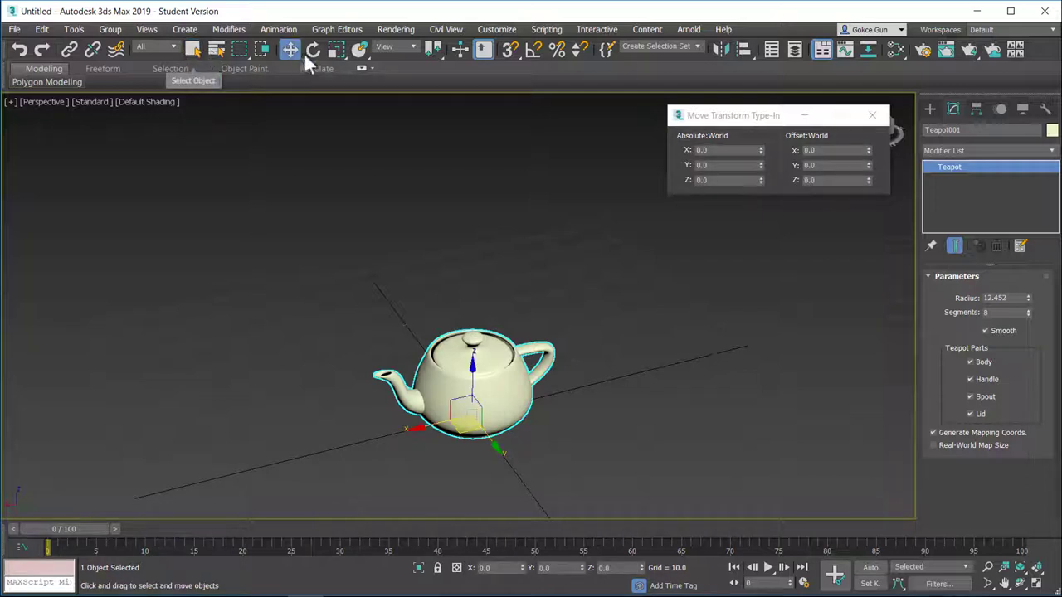
key(e)
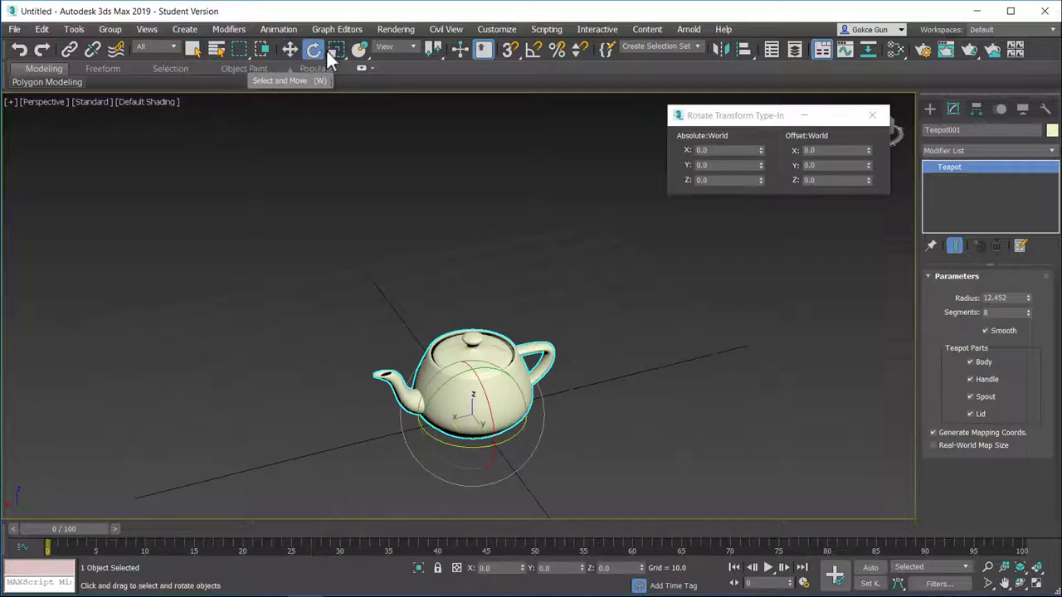
key(r)
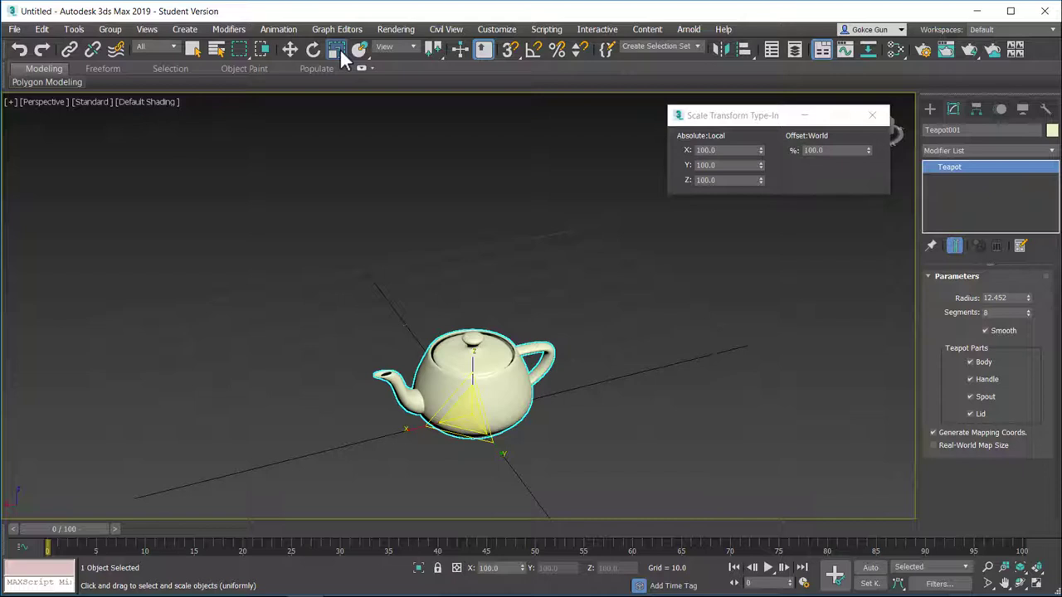
key(w)
key(e)
key(r)
Shift-drag the teapot along Y to make an independent Copy at Y 28.52.
click(289, 49)
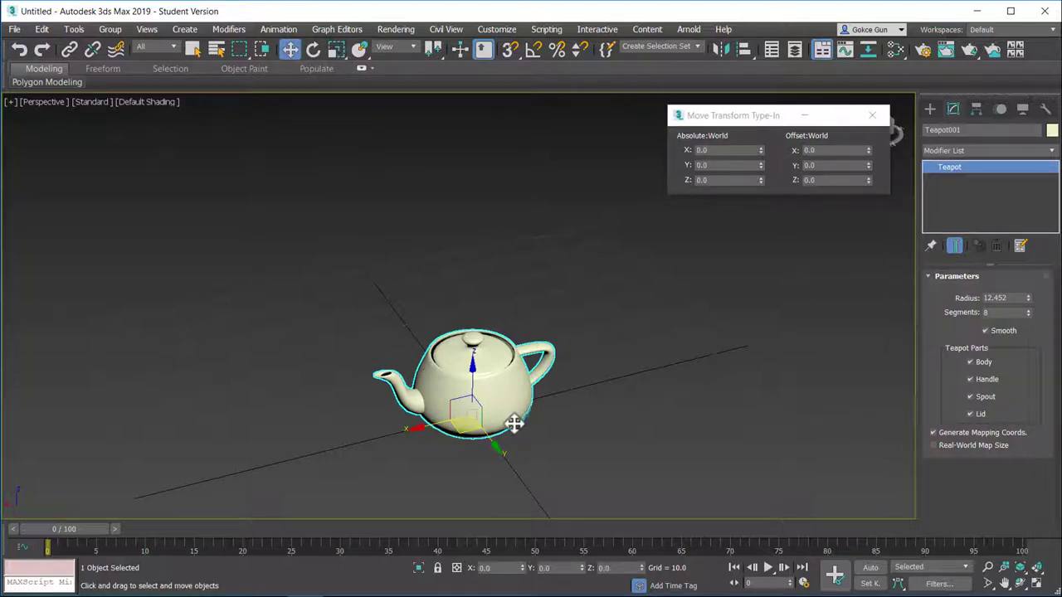
middle_drag(510, 422, 436, 332)
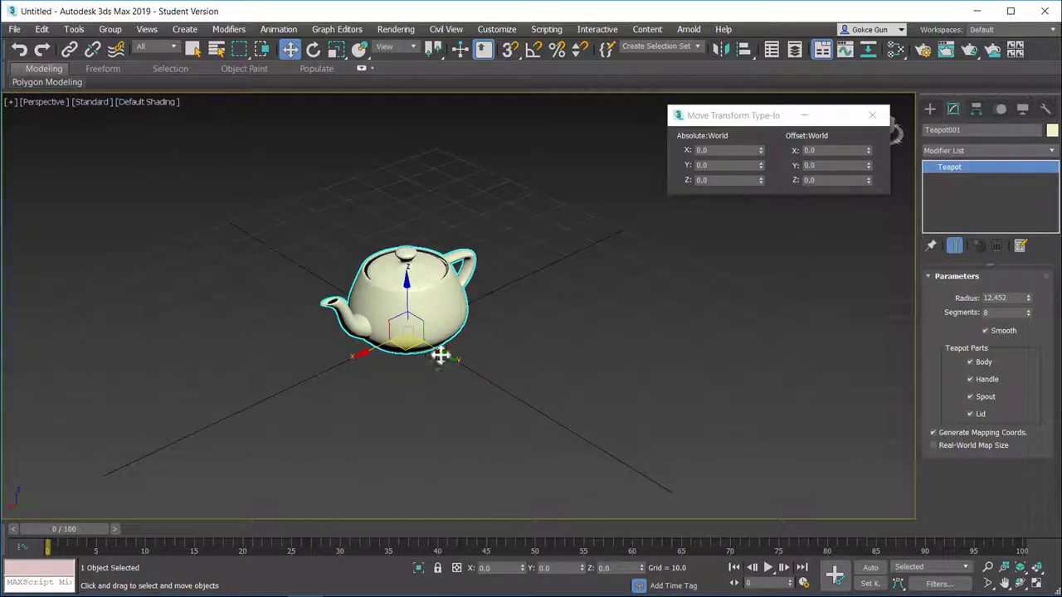
shift+drag(440, 353, 533, 403)
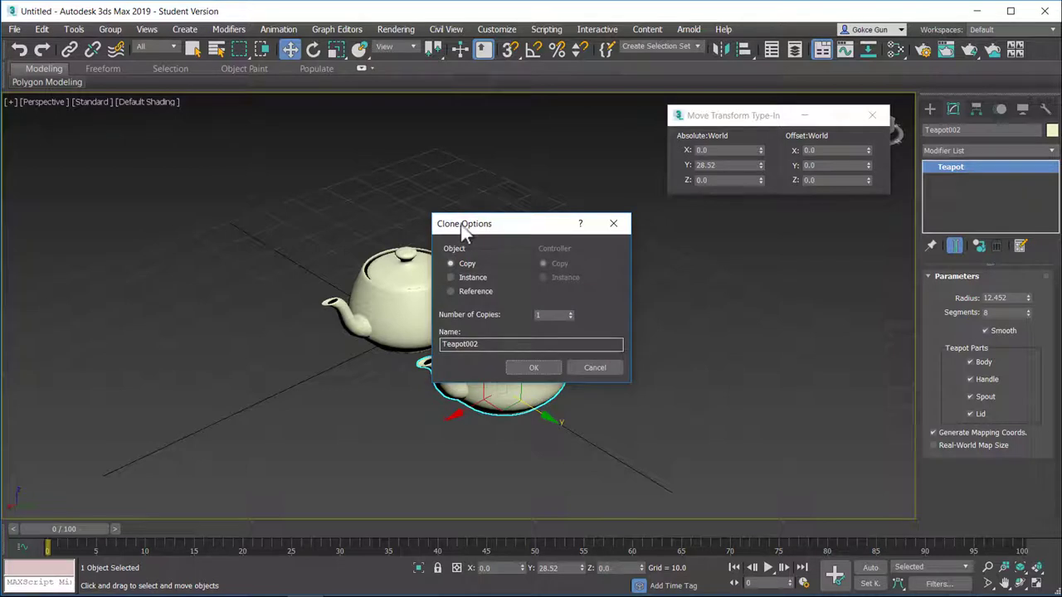
mouse_move(462, 220)
mouse_down()
mouse_move(646, 204)
mouse_move(700, 218)
mouse_up()
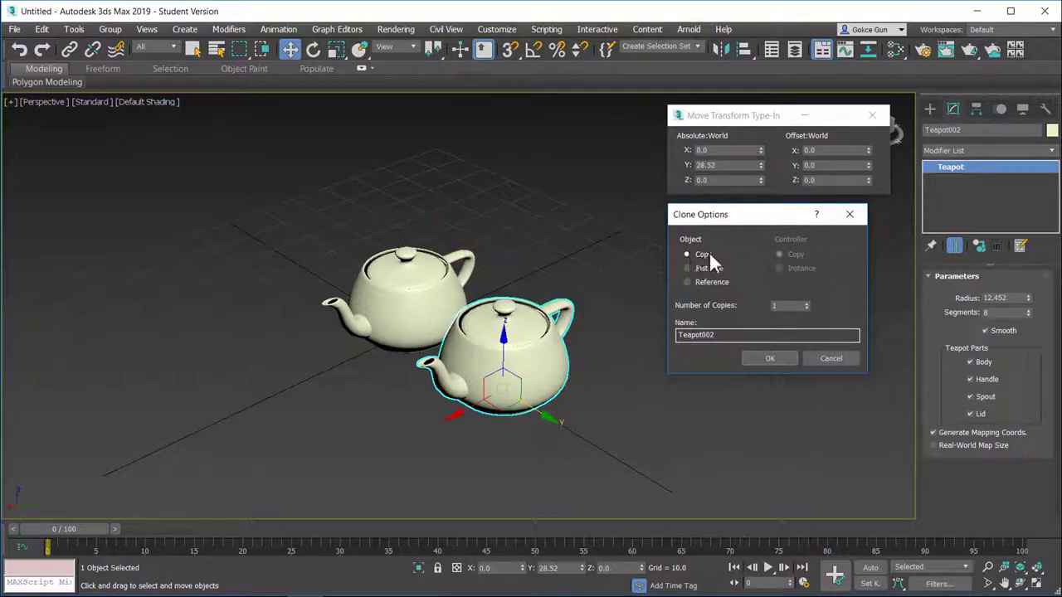
click(763, 359)
alt+middle_drag(427, 396, 534, 379)
scroll(534, 379, down, 3)
click(599, 385)
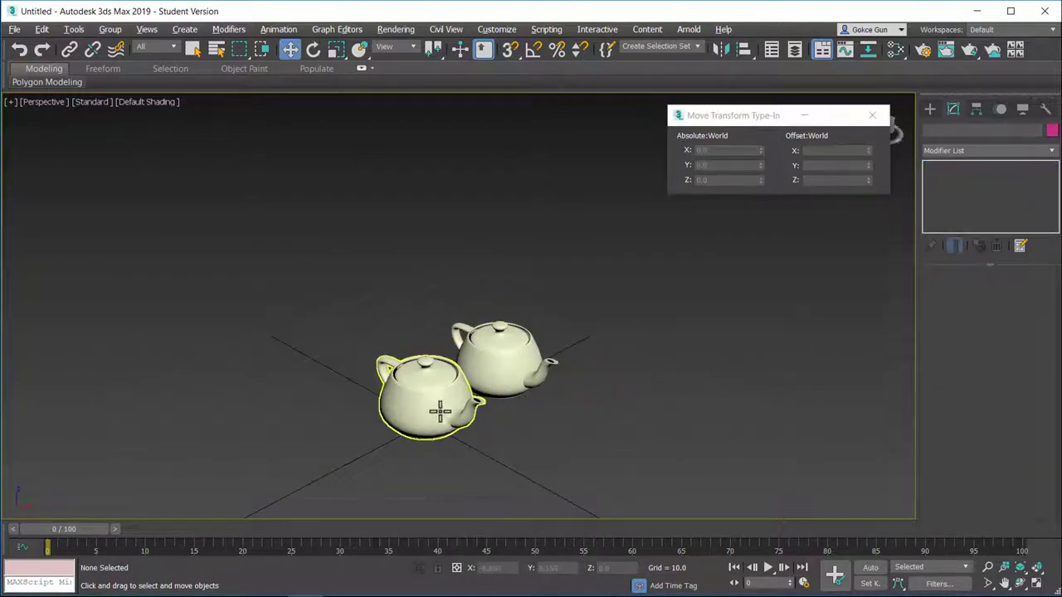
Select both the left and right teapots together, using a marquee and Ctrl+click.
click(584, 451)
drag(638, 472, 297, 267)
click(296, 267)
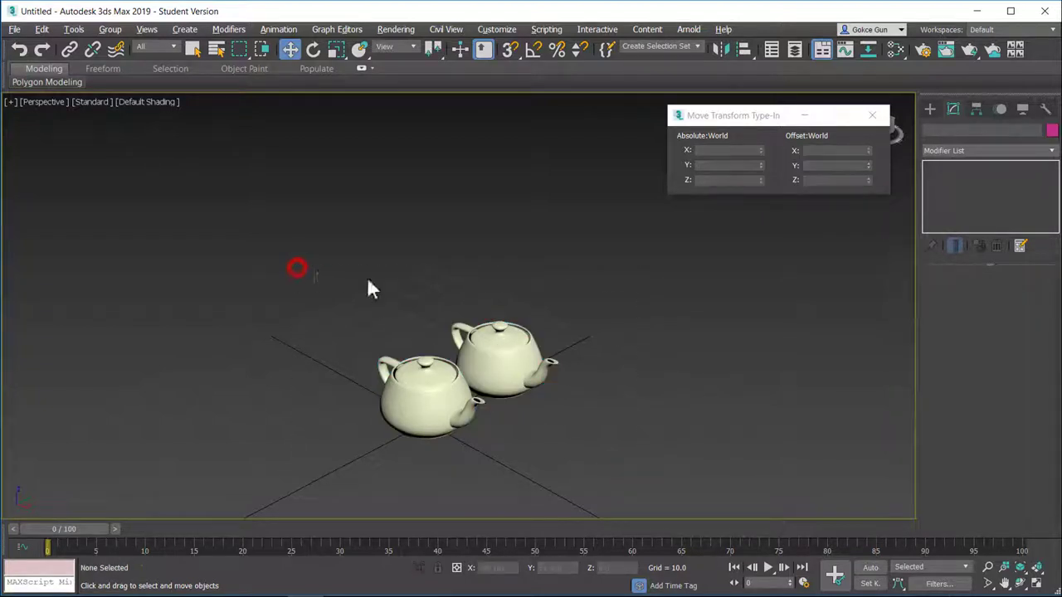
drag(653, 458, 305, 259)
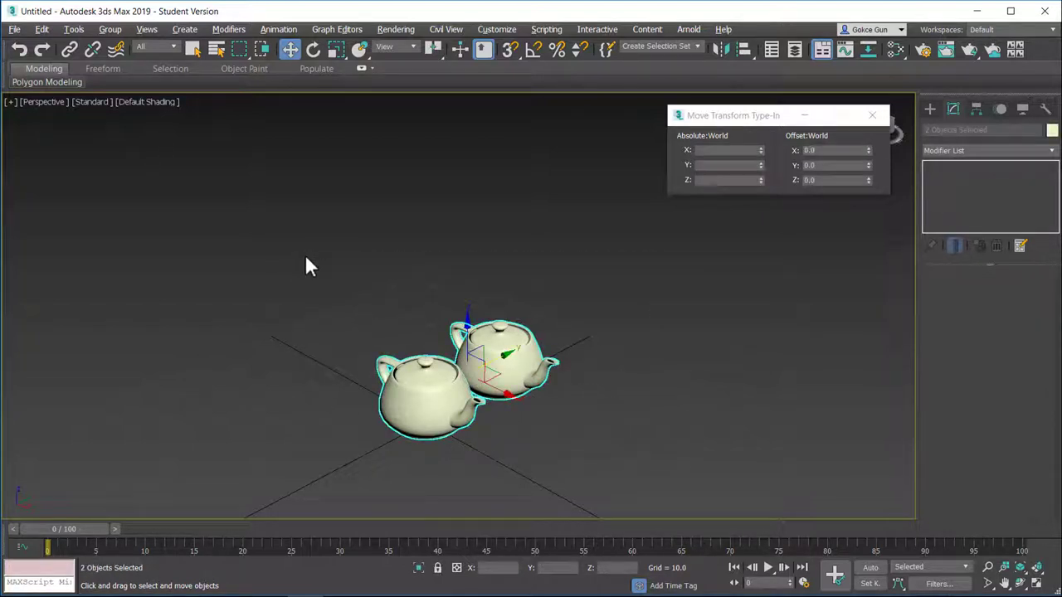
click(505, 352)
ctrl+click(455, 387)
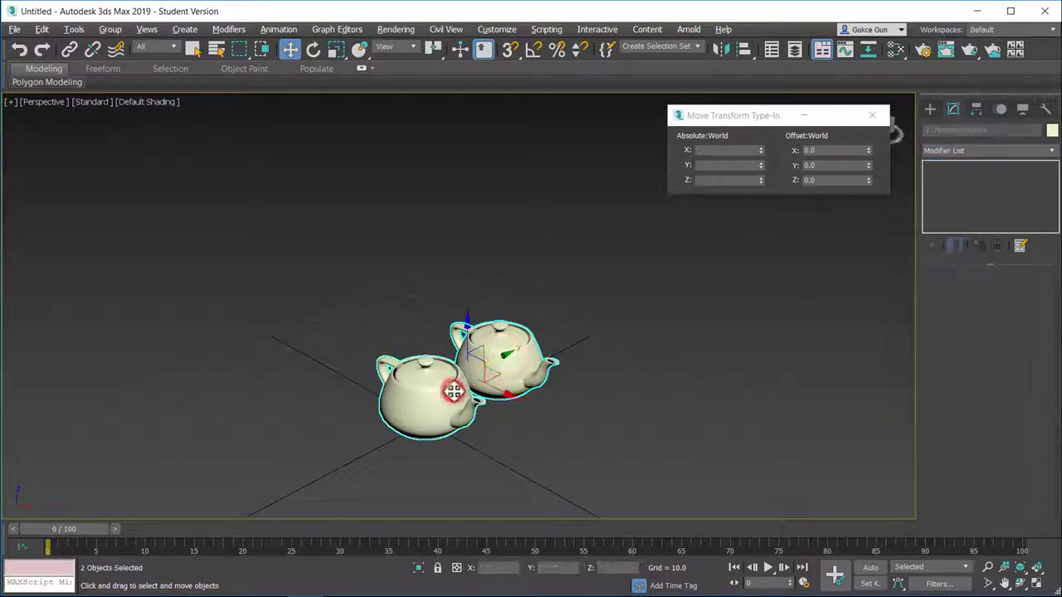
click(443, 407)
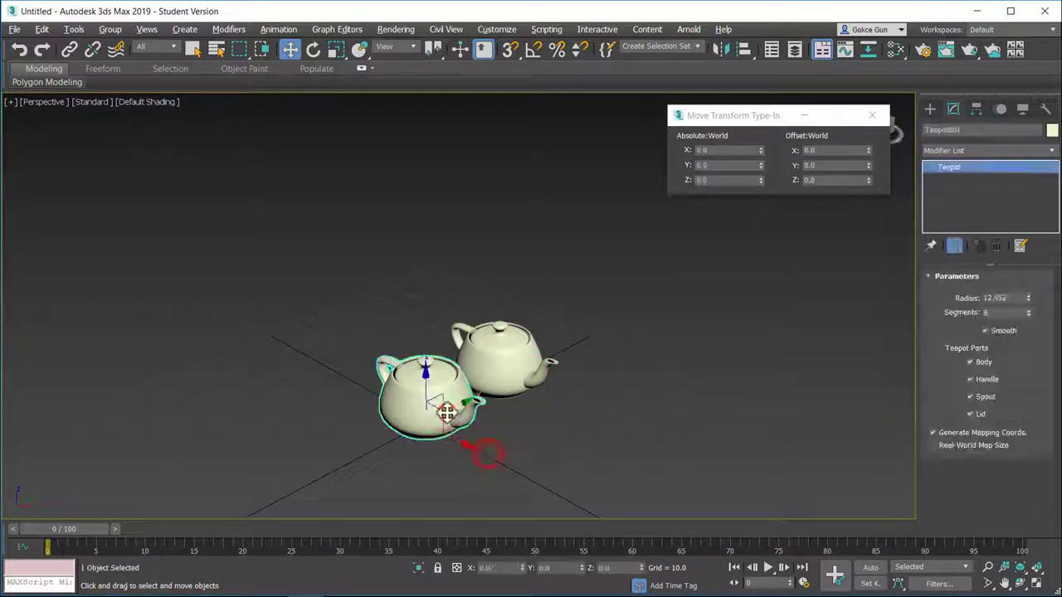
ctrl+click(523, 378)
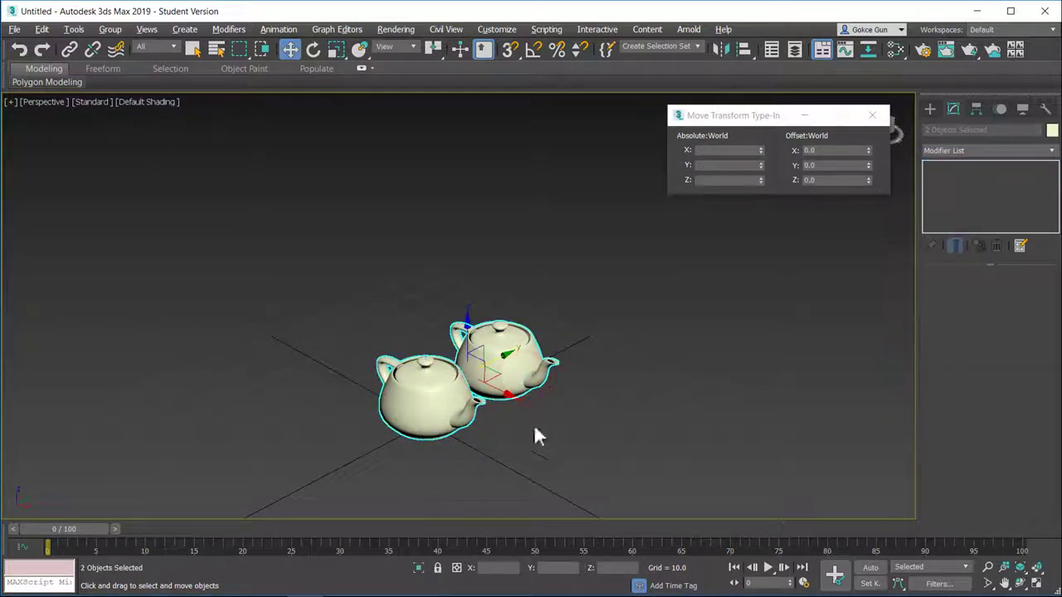
scroll(550, 390, down, 5)
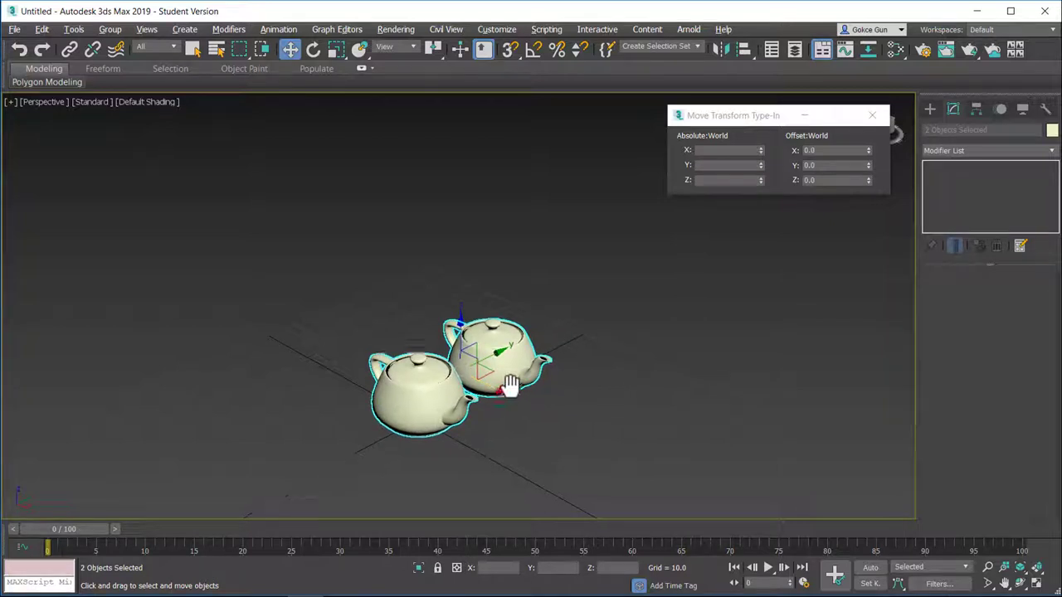
Copy-clone the teapot pair, then all four teapots, to build a row of eight.
shift+drag(512, 382, 569, 405)
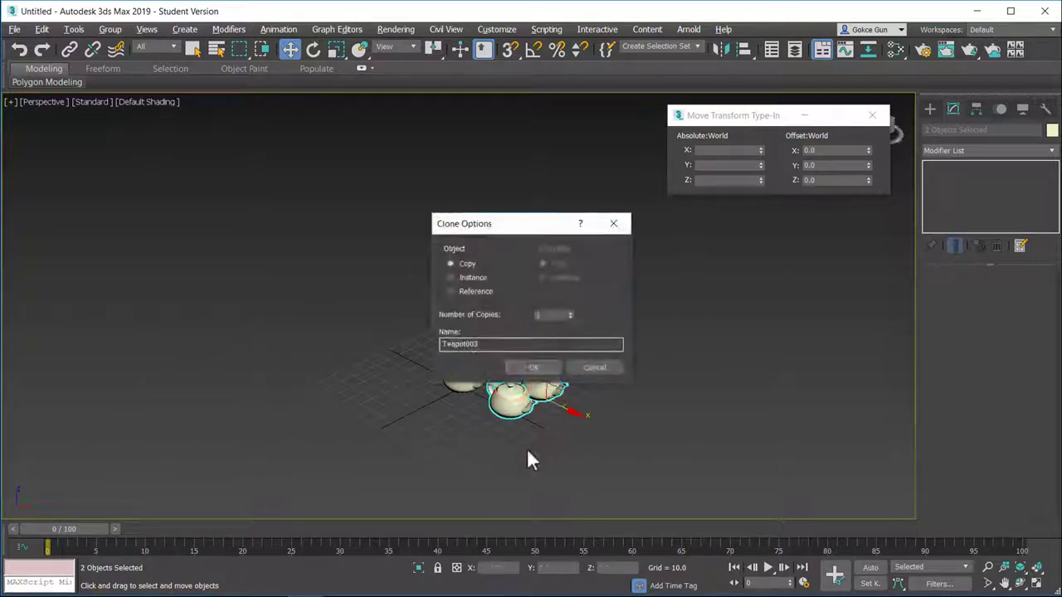
click(547, 370)
drag(435, 336, 592, 438)
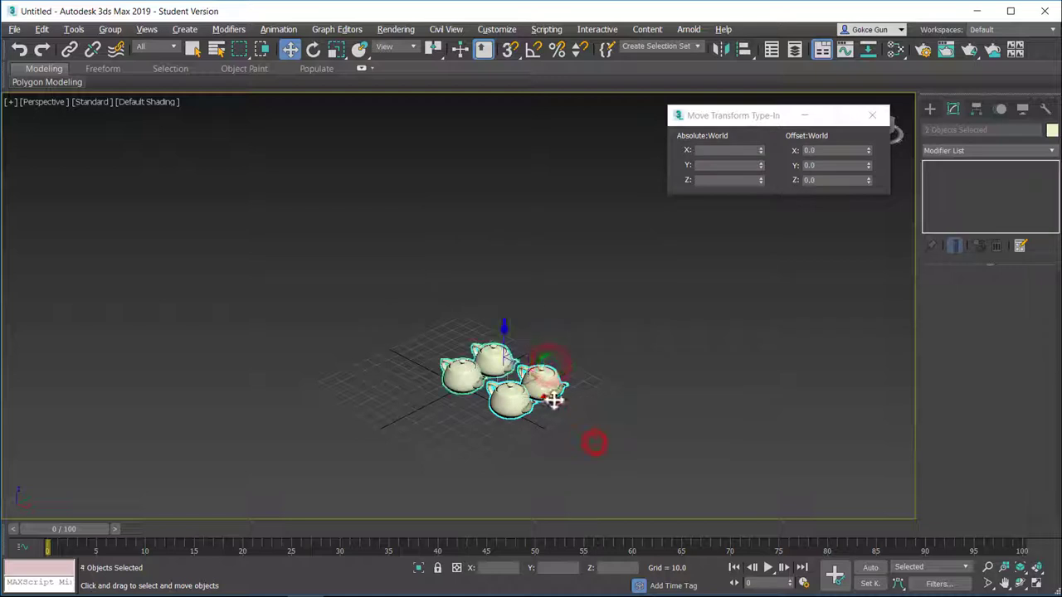
mouse_move(537, 396)
shift+mouse_down()
mouse_move(653, 435)
mouse_move(431, 336)
shift+mouse_up()
click(550, 366)
scroll(613, 433, down, 3)
Clone the eight teapots into 2 more rows of copies.
mouse_move(585, 373)
shift+mouse_down()
mouse_move(633, 351)
mouse_move(655, 360)
shift+mouse_up()
double_click(545, 315)
text(2)
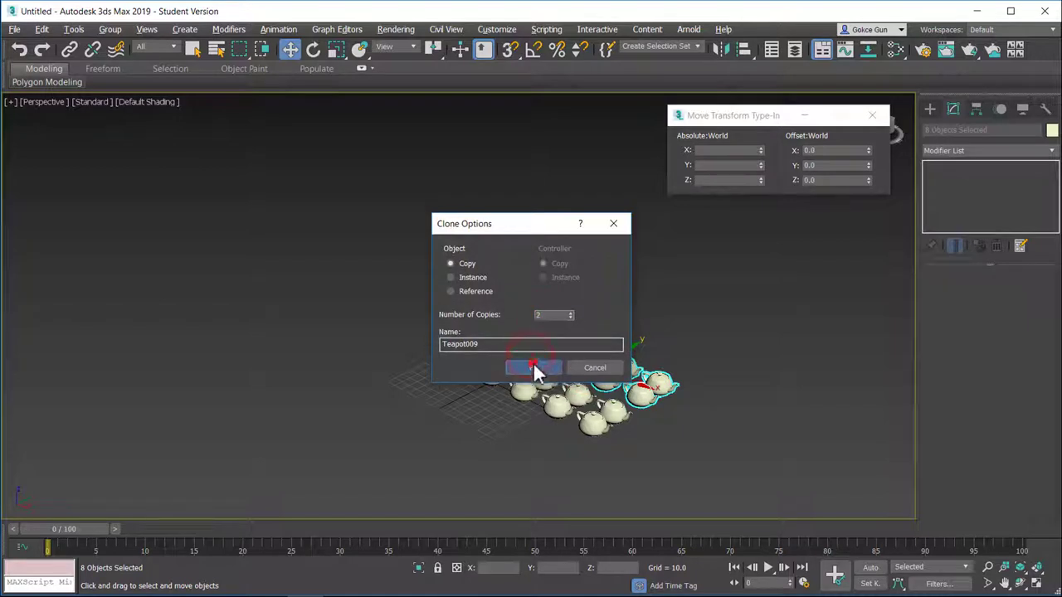
click(535, 366)
Select the whole teapot grid and clone it into 5 stacked layers.
mouse_move(745, 465)
mouse_down()
mouse_move(369, 272)
mouse_move(602, 312)
mouse_move(597, 295)
mouse_up()
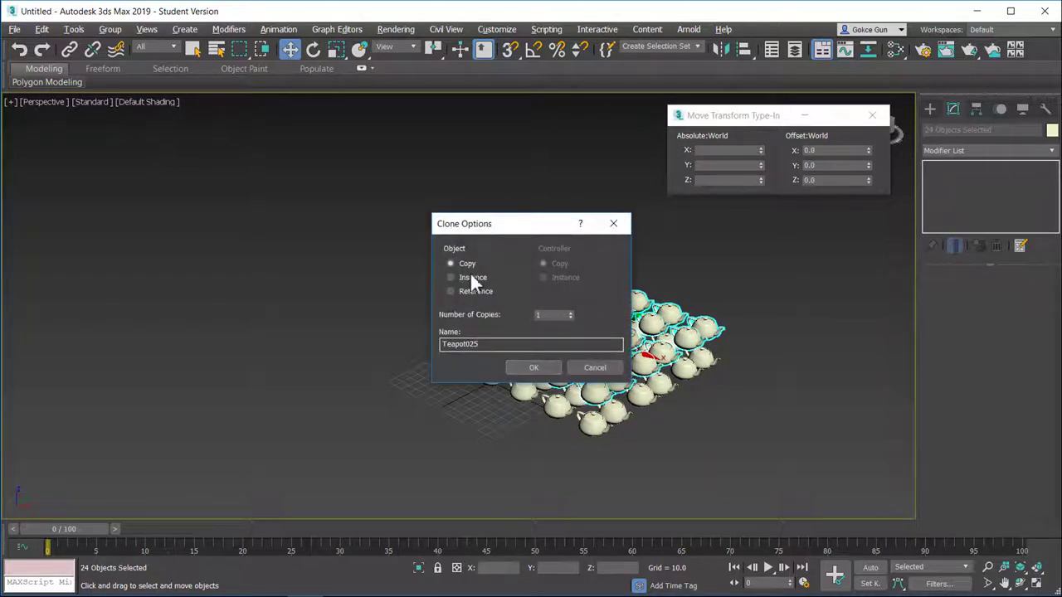
click(551, 314)
text(5)
click(533, 367)
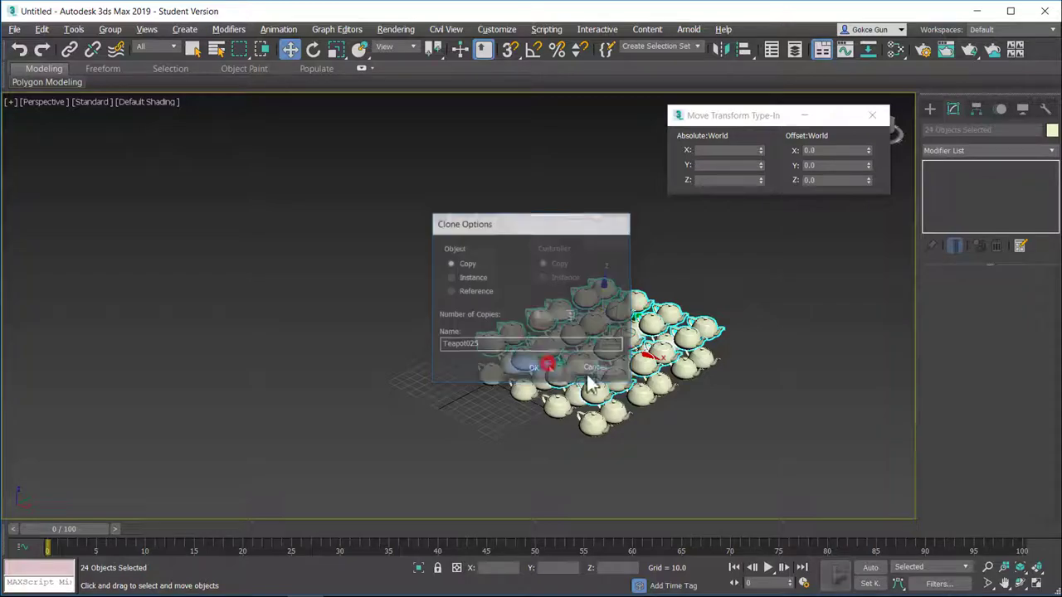
alt+middle_drag(608, 356, 551, 371)
scroll(581, 352, up, 5)
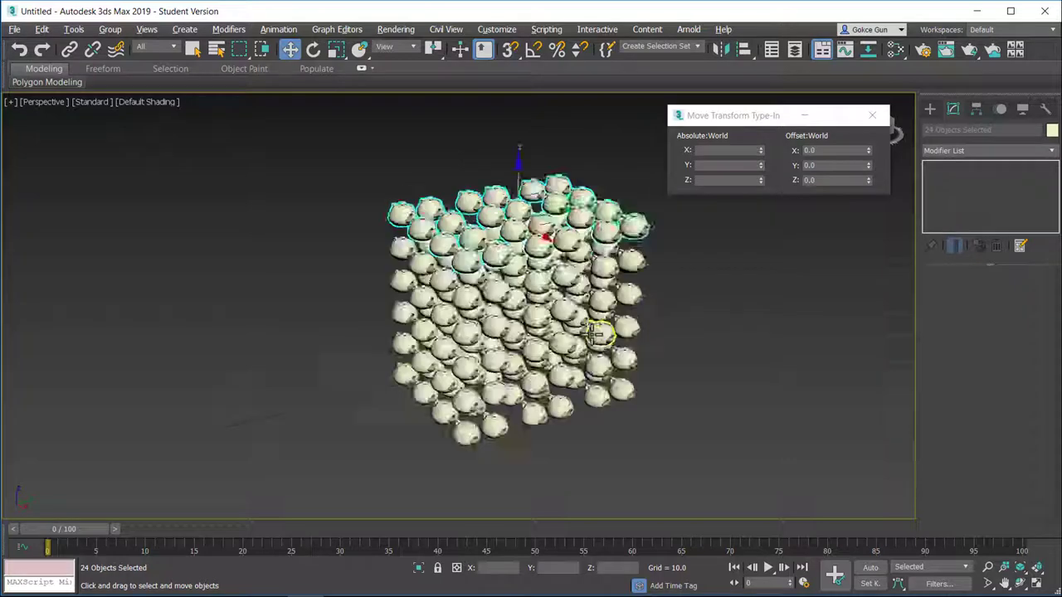
click(705, 335)
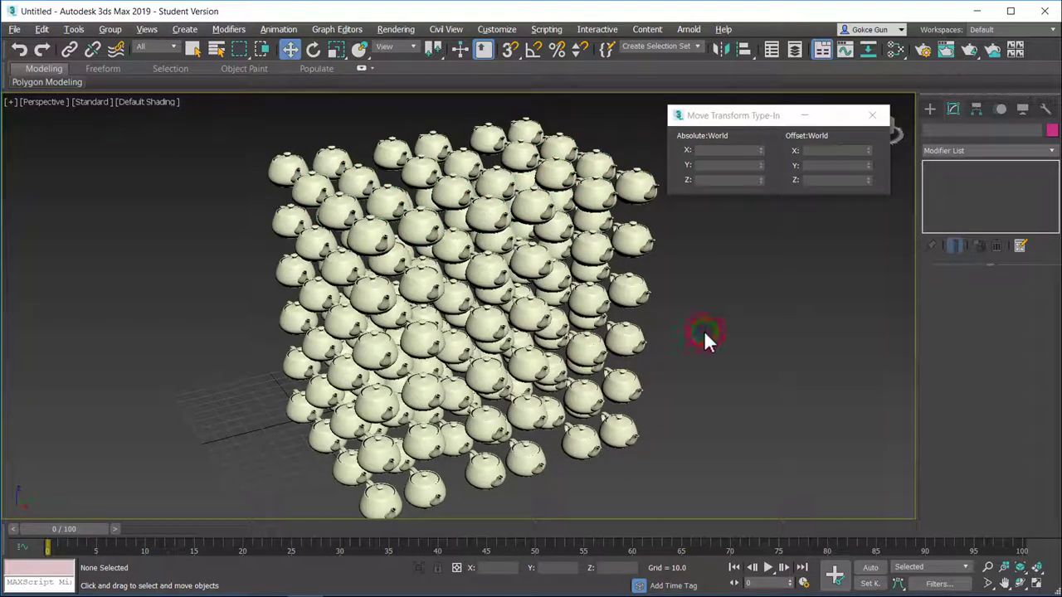